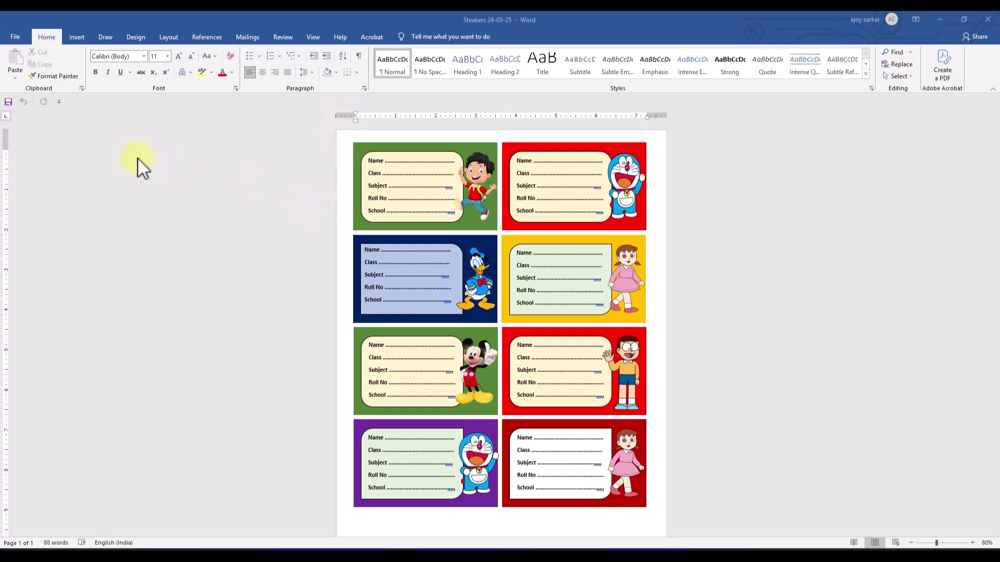
Create a blank document with A4 paper size and Narrow margins of 0.5" on every side.
{"action": "left_click", "coordinate": [16, 37]}
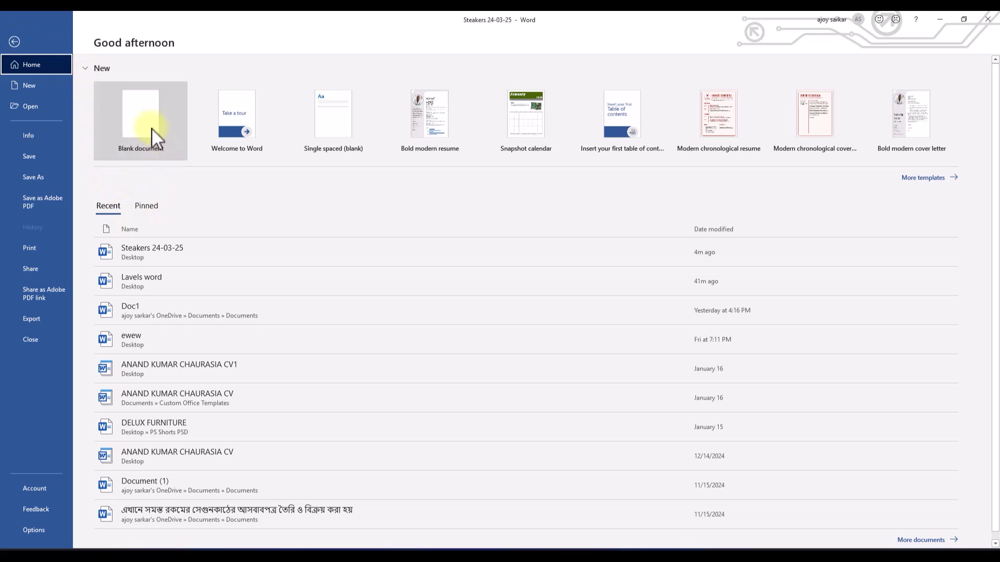
{"action": "left_click", "coordinate": [140, 118]}
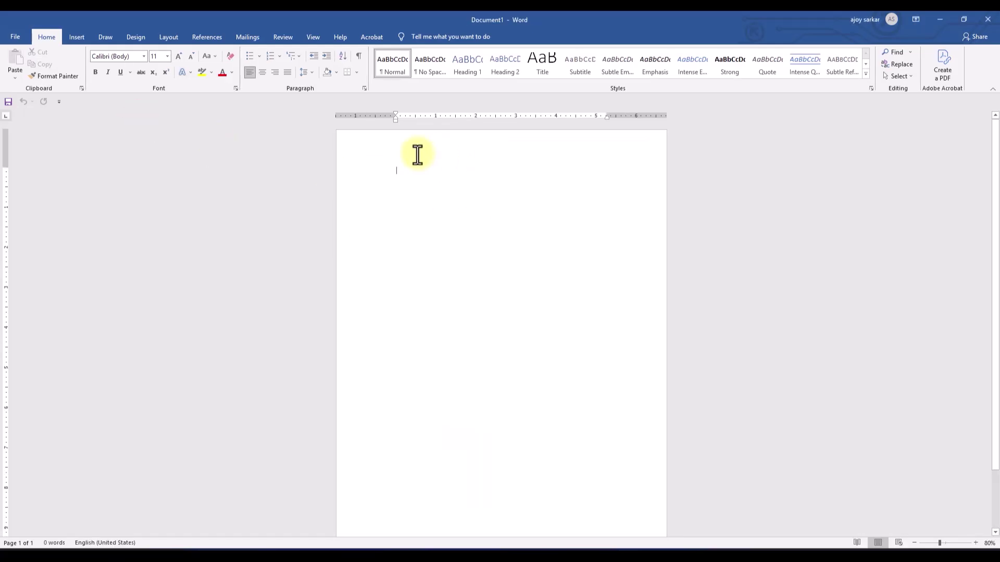
{"action": "left_click", "coordinate": [167, 37]}
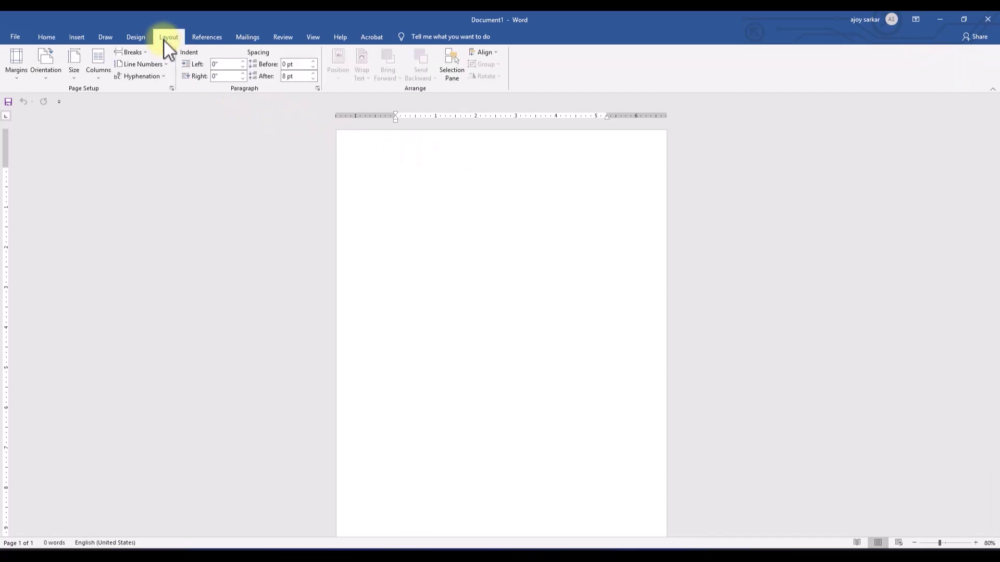
{"action": "left_click", "coordinate": [72, 69]}
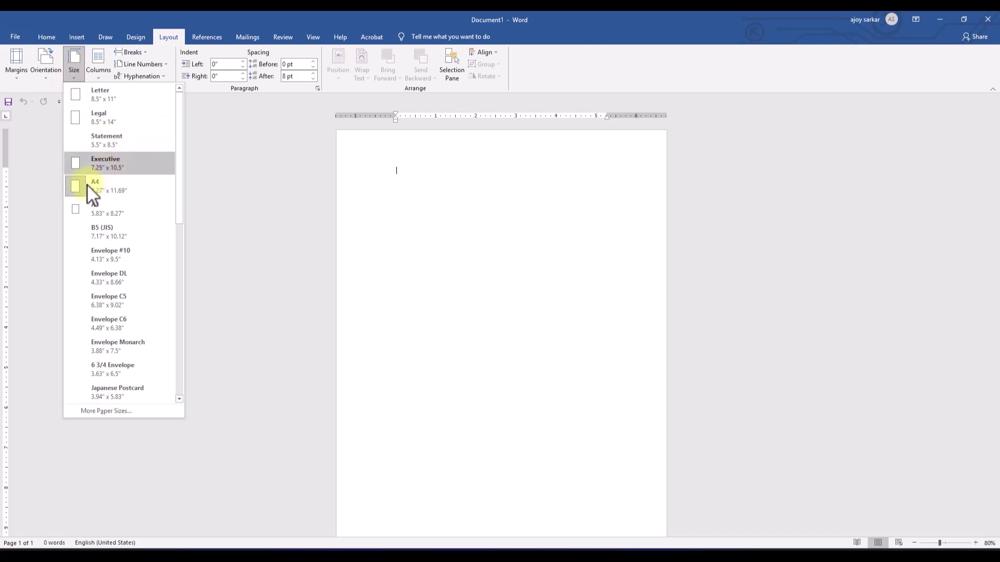
{"action": "left_click", "coordinate": [121, 187]}
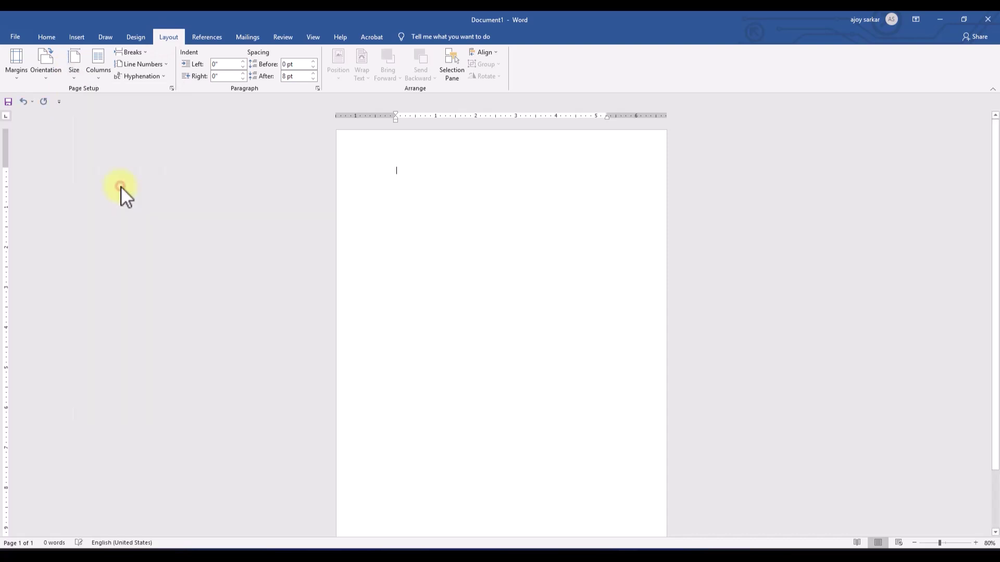
{"action": "left_click", "coordinate": [18, 74]}
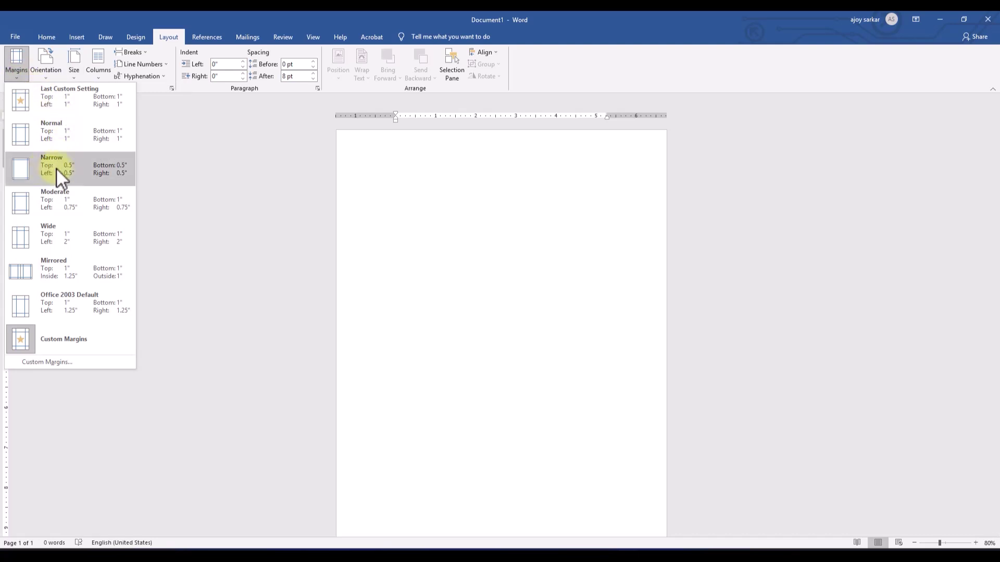
{"action": "left_click", "coordinate": [68, 164]}
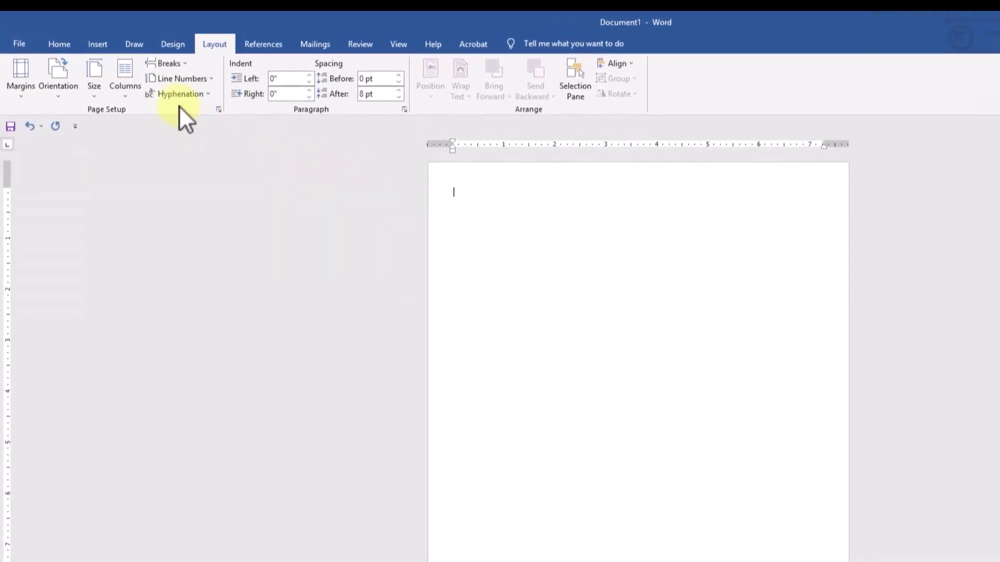
Draw a rectangle about 3.95" wide and 2.51" high in the upper-left corner of the page's margin area.
{"action": "left_click", "coordinate": [99, 47]}
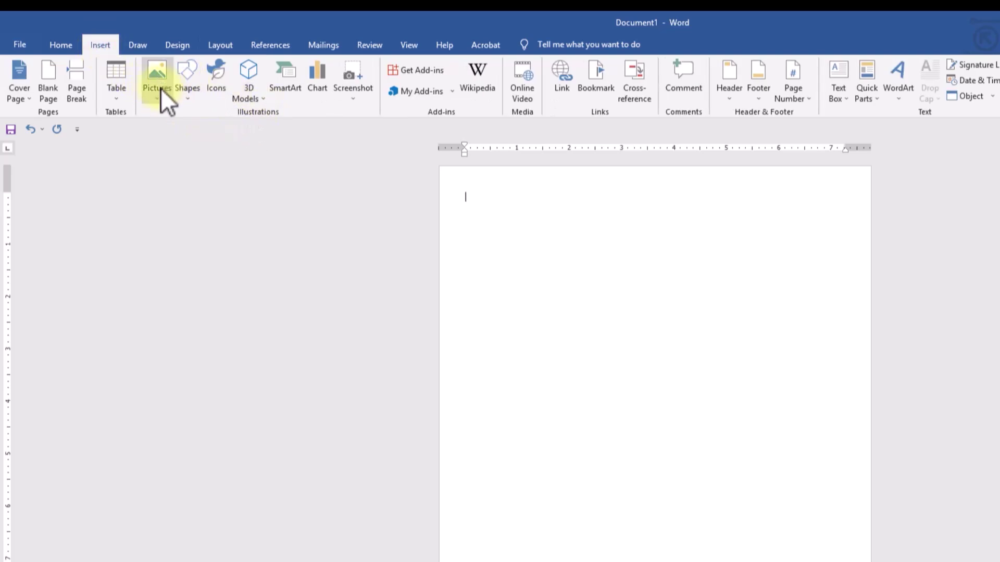
{"action": "left_click", "coordinate": [186, 90]}
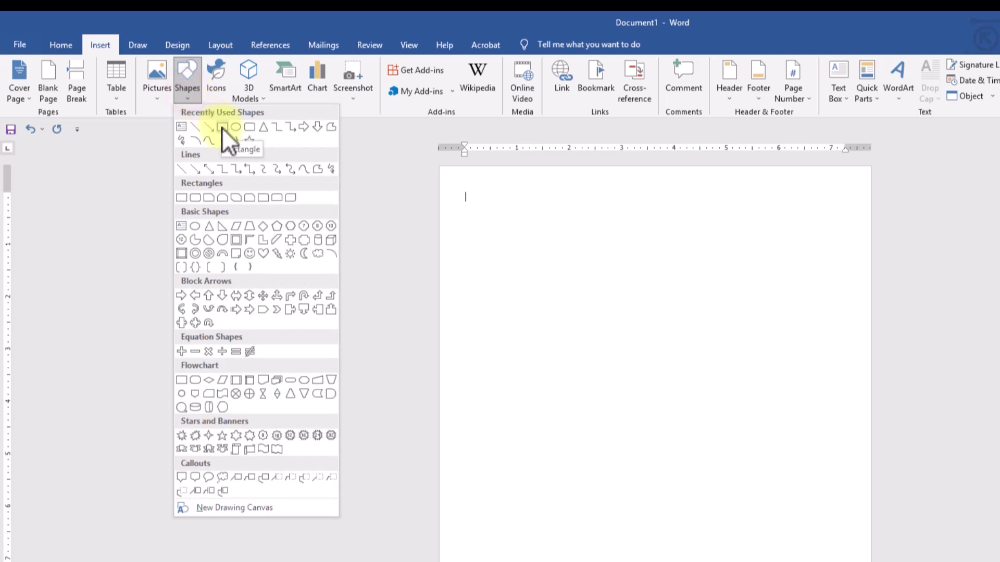
{"action": "left_click", "coordinate": [222, 127]}
{"action": "mouse_move", "coordinate": [463, 183]}
{"action": "left_mouse_down"}
{"action": "mouse_move", "coordinate": [485, 232]}
{"action": "mouse_move", "coordinate": [672, 315]}
{"action": "left_mouse_up"}
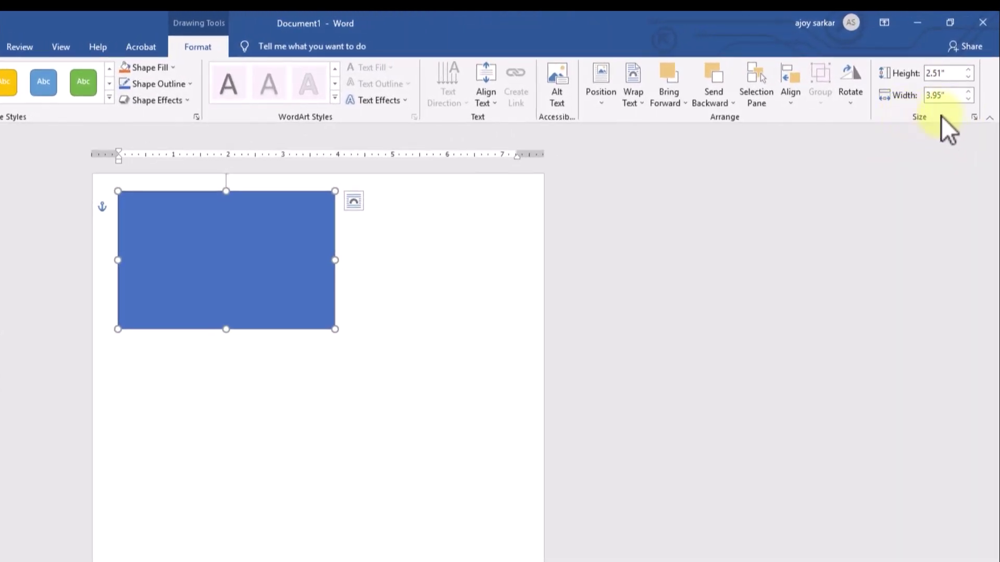
Set the rectangle's absolute height to 2.20" and absolute width to 3.60".
{"action": "left_click", "coordinate": [977, 119]}
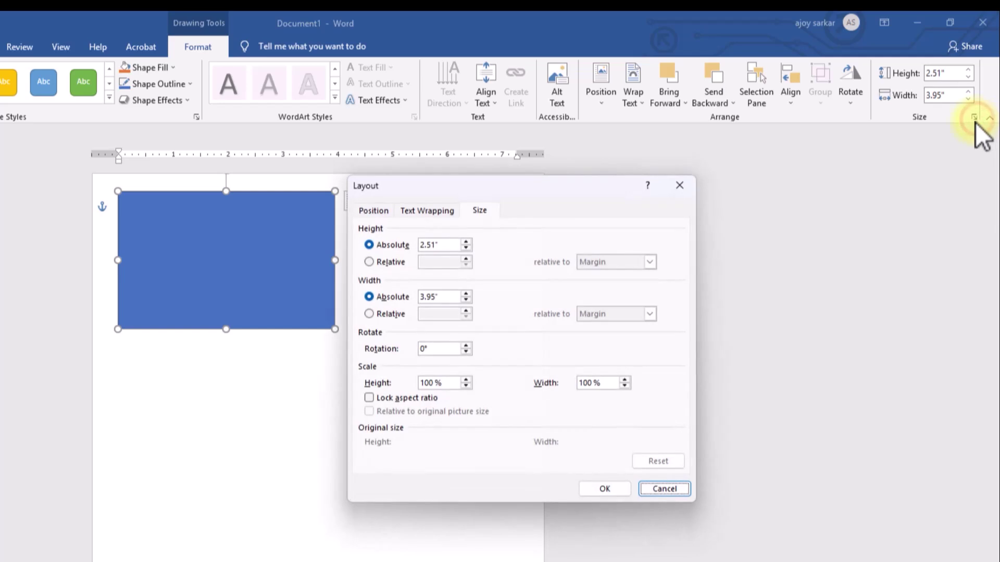
{"action": "mouse_move", "coordinate": [489, 183]}
{"action": "left_mouse_down"}
{"action": "mouse_move", "coordinate": [463, 179]}
{"action": "mouse_move", "coordinate": [483, 200]}
{"action": "left_mouse_up"}
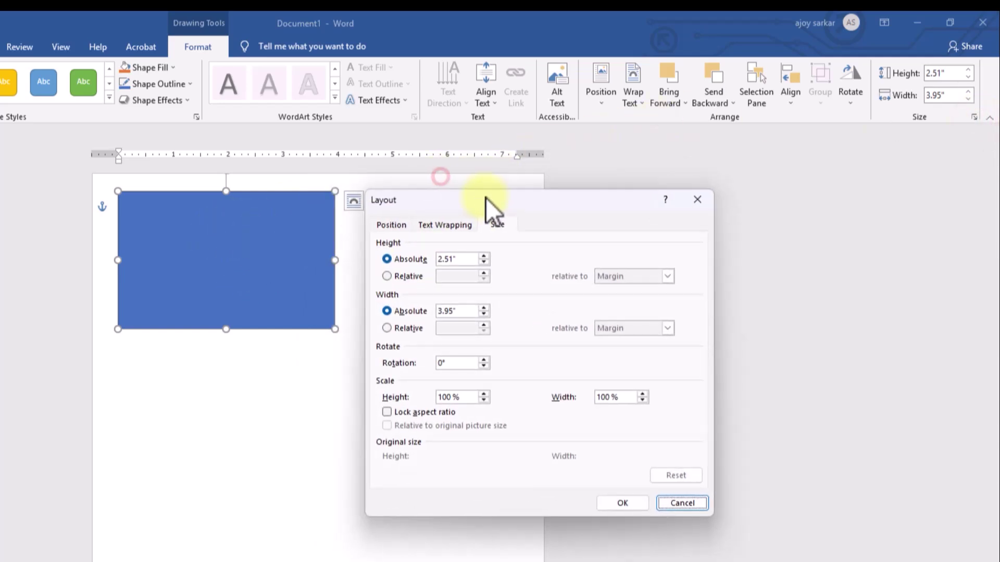
{"action": "left_click", "coordinate": [463, 259]}
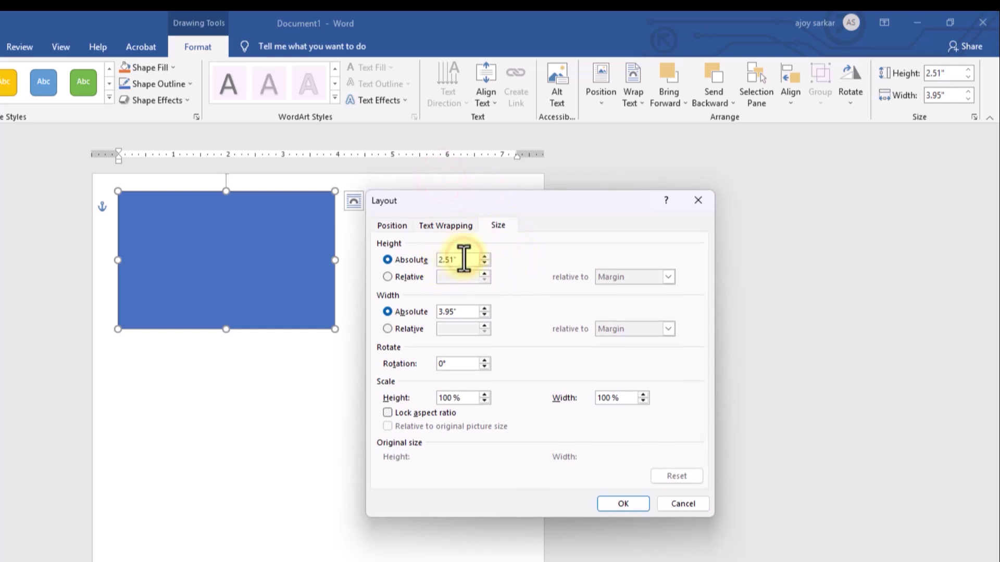
{"action": "left_click_drag", "start_coordinate": [464, 258], "coordinate": [438, 258]}
{"action": "type", "text": "2.20"}
{"action": "key", "text": "Tab"}
{"action": "key", "text": "Tab"}
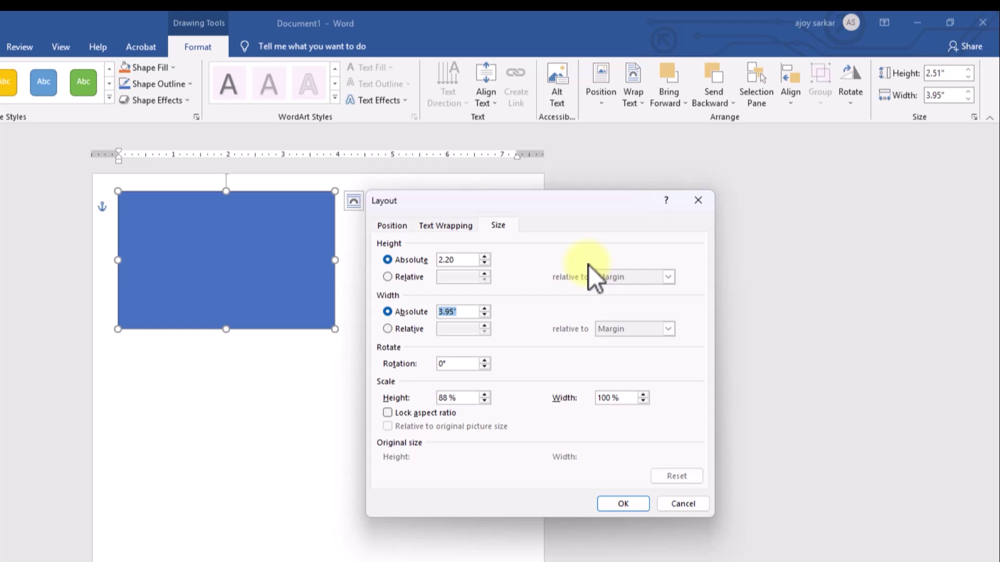
{"action": "type", "text": "3.60"}
{"action": "left_click", "coordinate": [388, 413]}
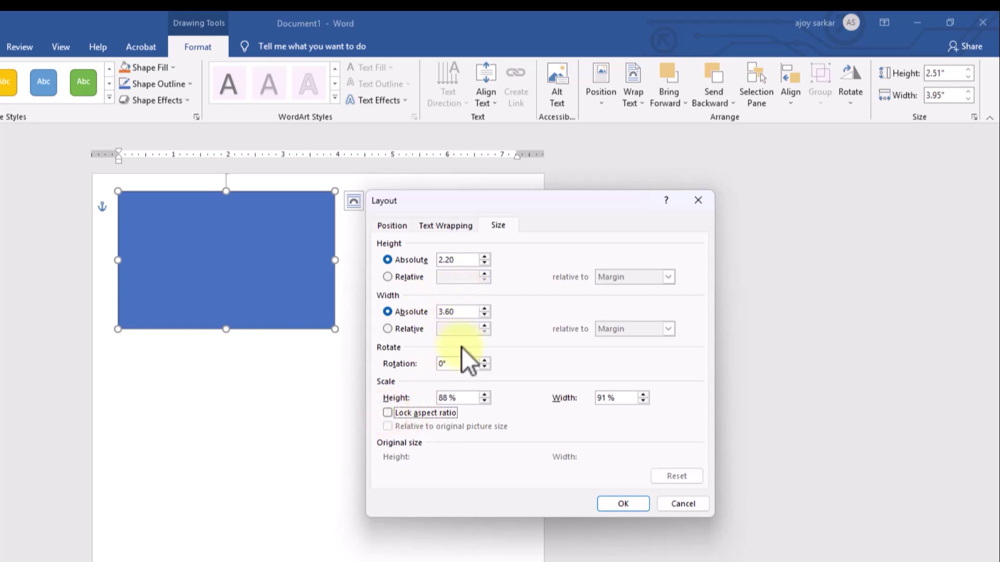
{"action": "left_click", "coordinate": [623, 504]}
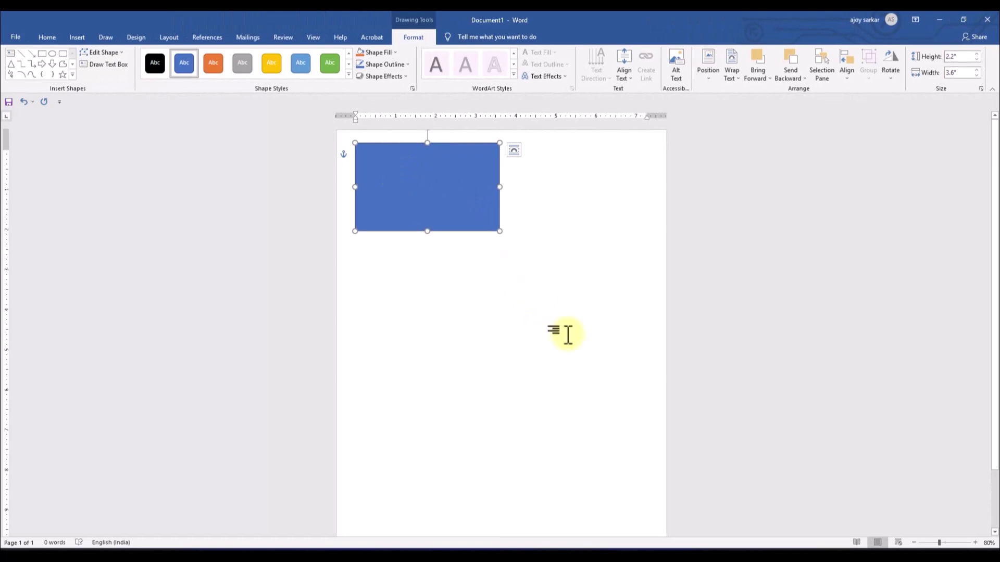
Remove the outline from the blue rectangle.
{"action": "left_click", "coordinate": [975, 543]}
{"action": "left_click", "coordinate": [975, 543]}
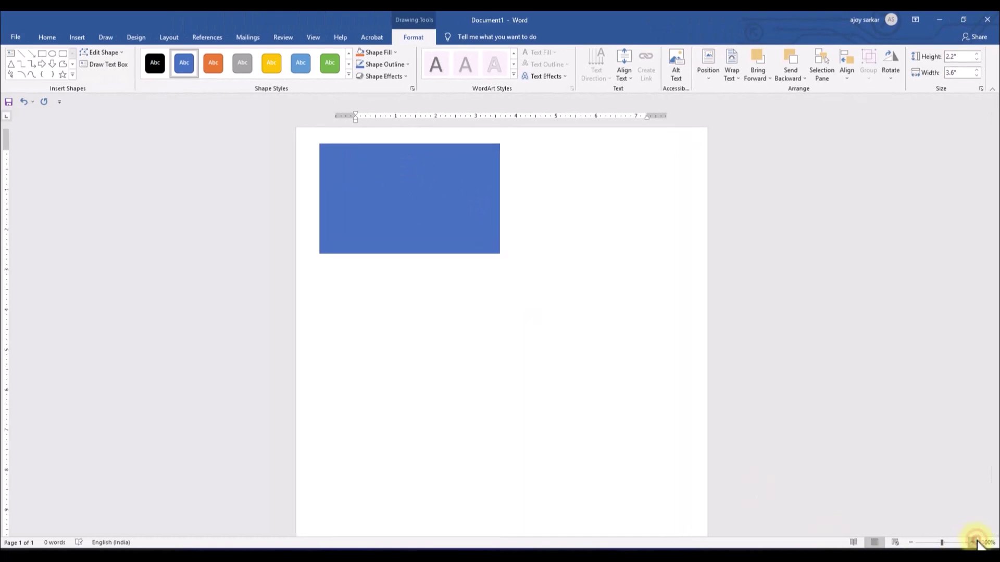
{"action": "left_click", "coordinate": [975, 542]}
{"action": "left_click", "coordinate": [975, 542]}
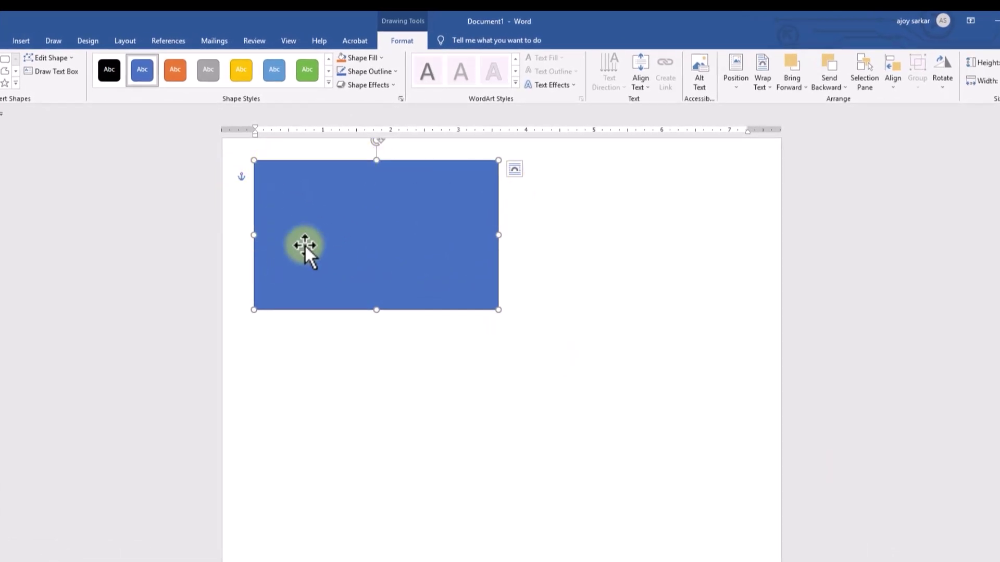
{"action": "left_click", "coordinate": [356, 74]}
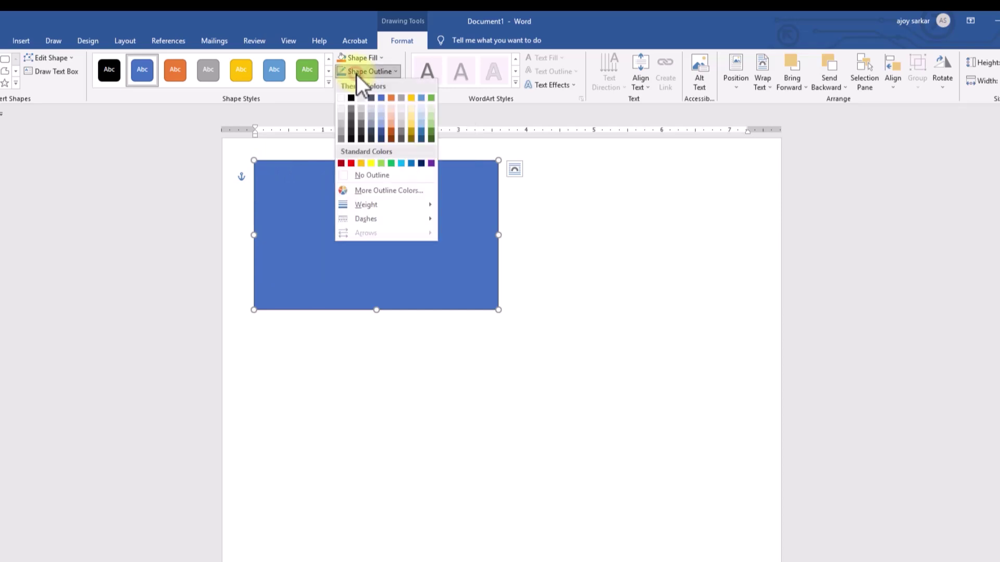
{"action": "left_click", "coordinate": [389, 176]}
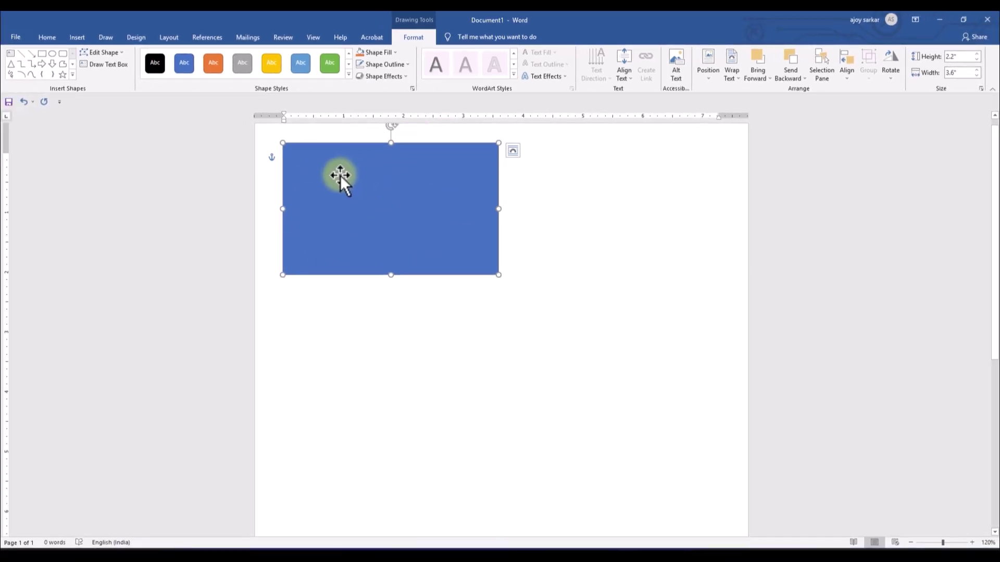
Draw a text box about 2.59" wide and 1.82" high inside the blue rectangle, leaving more blue space on its right side.
{"action": "left_click", "coordinate": [77, 37]}
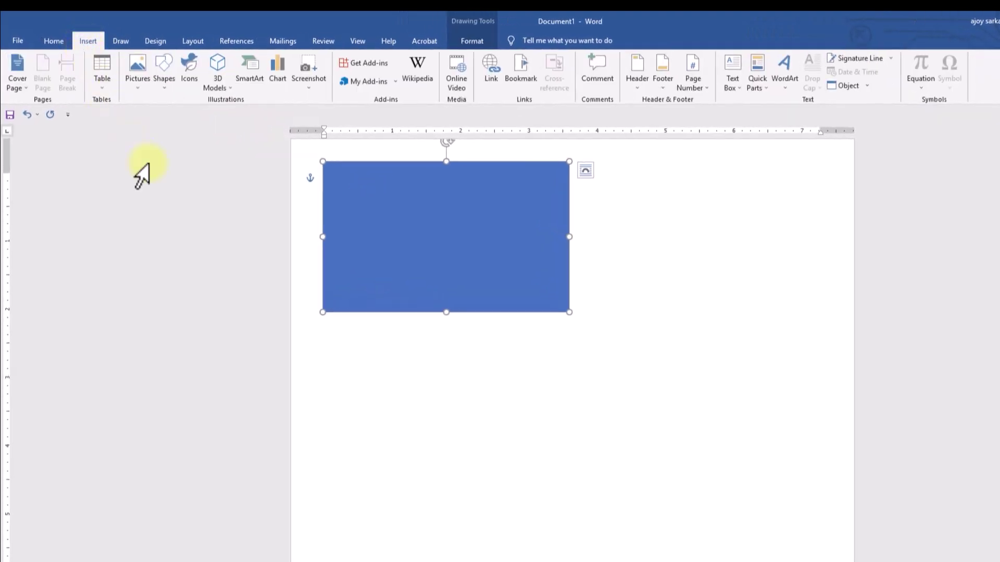
{"action": "left_click", "coordinate": [162, 87]}
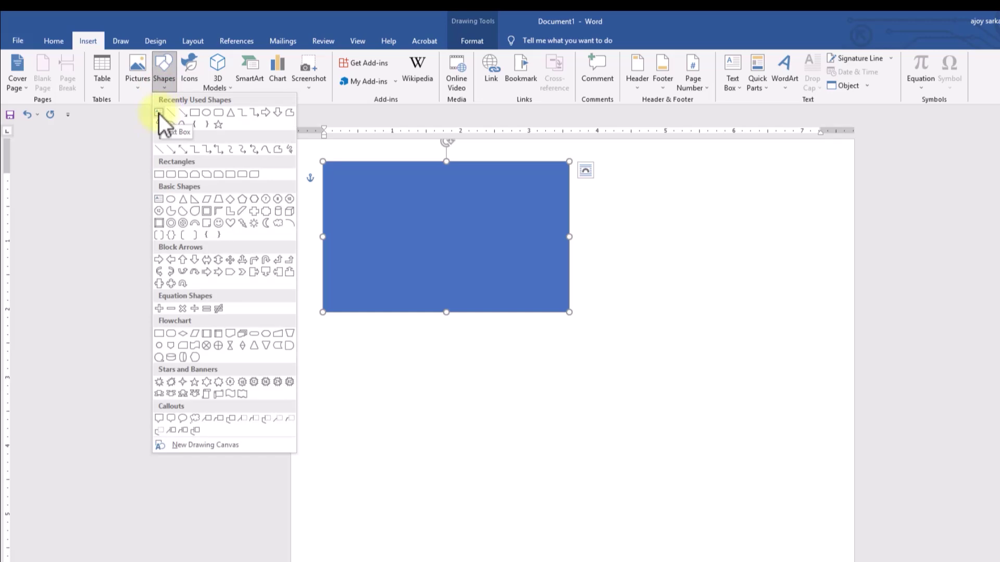
{"action": "left_click", "coordinate": [159, 114]}
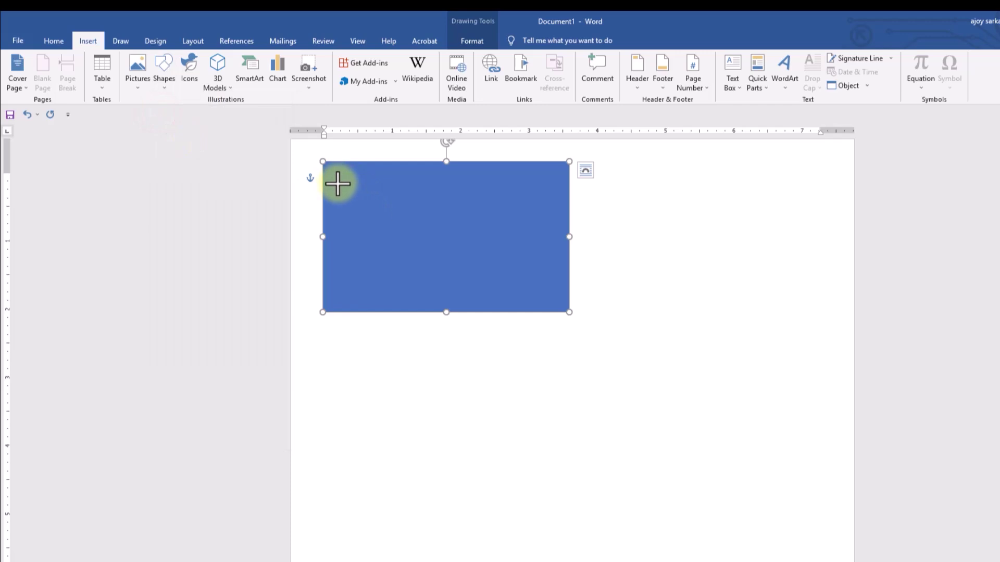
{"action": "left_click_drag", "start_coordinate": [337, 177], "coordinate": [511, 301]}
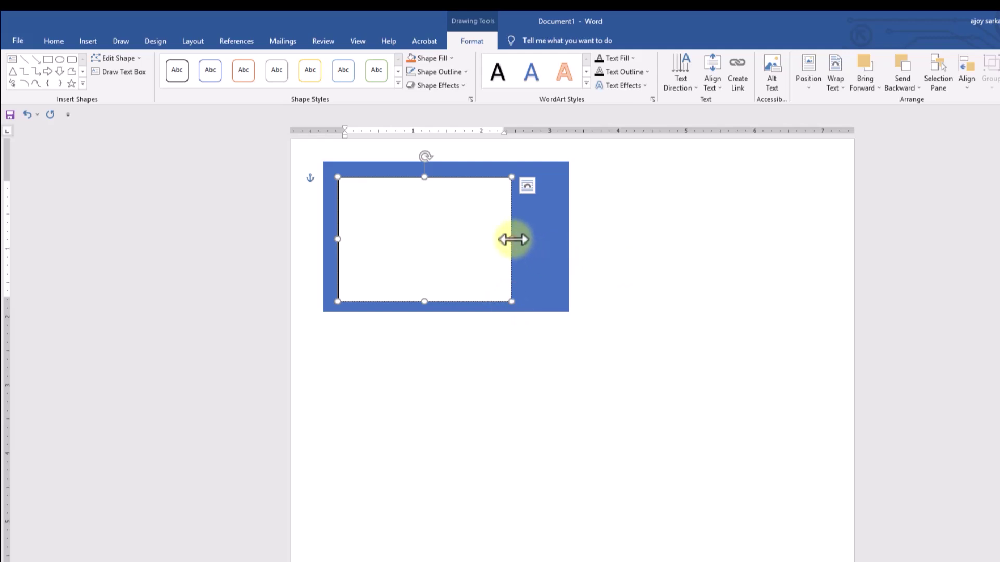
{"action": "mouse_move", "coordinate": [511, 239]}
{"action": "left_mouse_down"}
{"action": "mouse_move", "coordinate": [477, 238]}
{"action": "mouse_move", "coordinate": [527, 239]}
{"action": "mouse_move", "coordinate": [514, 239]}
{"action": "left_mouse_up"}
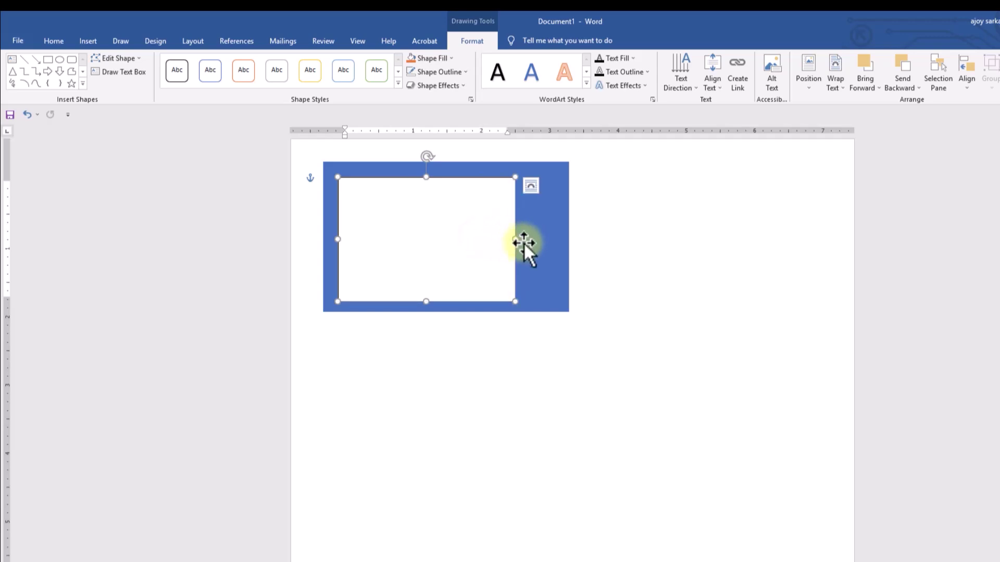
Enter the labels Name, Class and Subject on separate lines in the text box, each followed by a dotted fill-in line.
{"action": "left_click", "coordinate": [438, 183]}
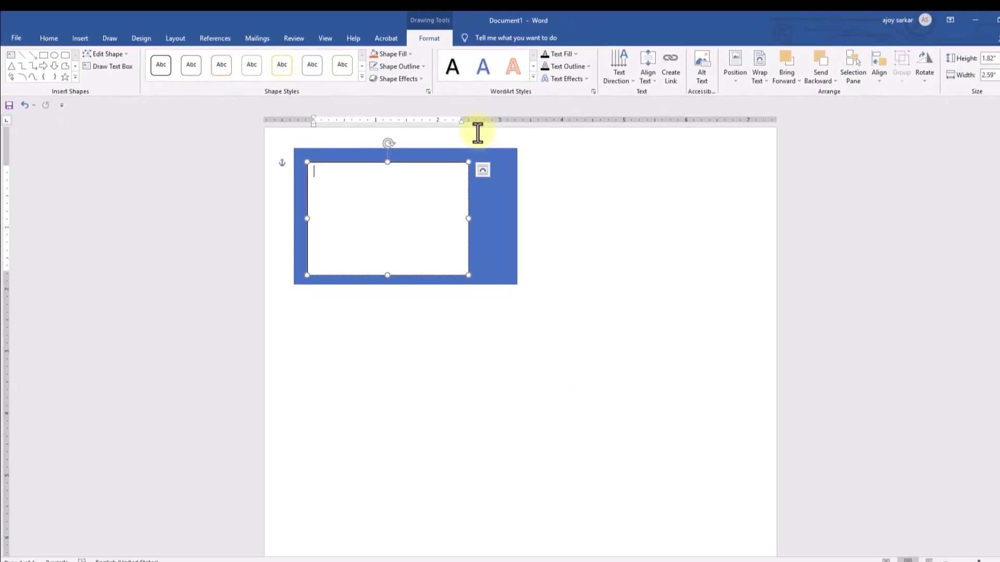
{"action": "type", "text": "Name .........................................."}
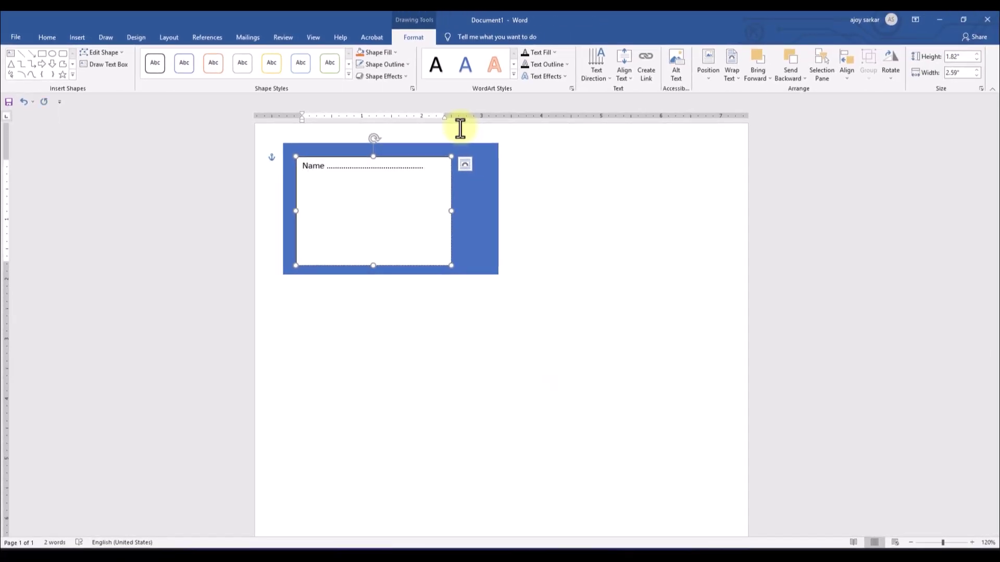
{"action": "key", "text": "Return"}
{"action": "type", "text": "Class ..................................."}
{"action": "key", "text": "Return"}
{"action": "type", "text": "Roll No ........................................"}
{"action": "key", "text": "Return"}
{"action": "type", "text": "Subject"}
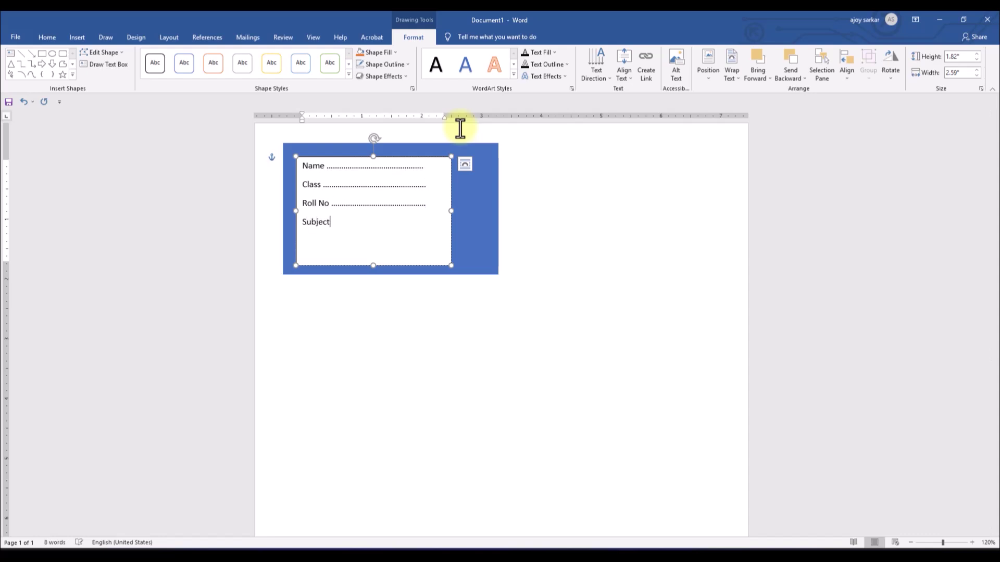
{"action": "type", "text": " ..................................."}
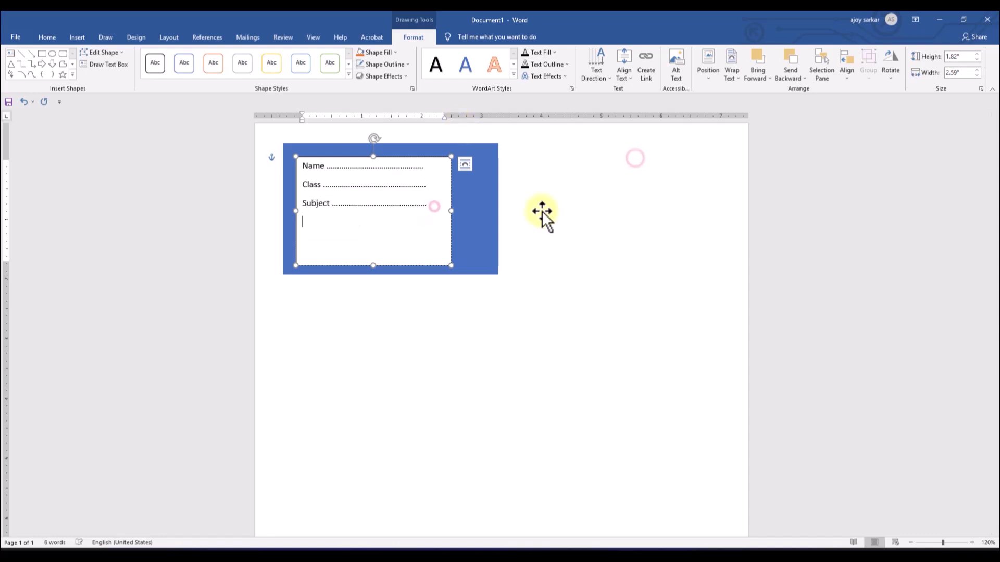
Add Roll No and School lines below Subject, each followed by a dotted fill-in line.
{"action": "type", "text": "Roll Number"}
{"action": "key", "text": "ctrl+BackSpace"}
{"action": "type", "text": "No ..................................."}
{"action": "key", "text": "Return"}
{"action": "type", "text": "School .............................."}
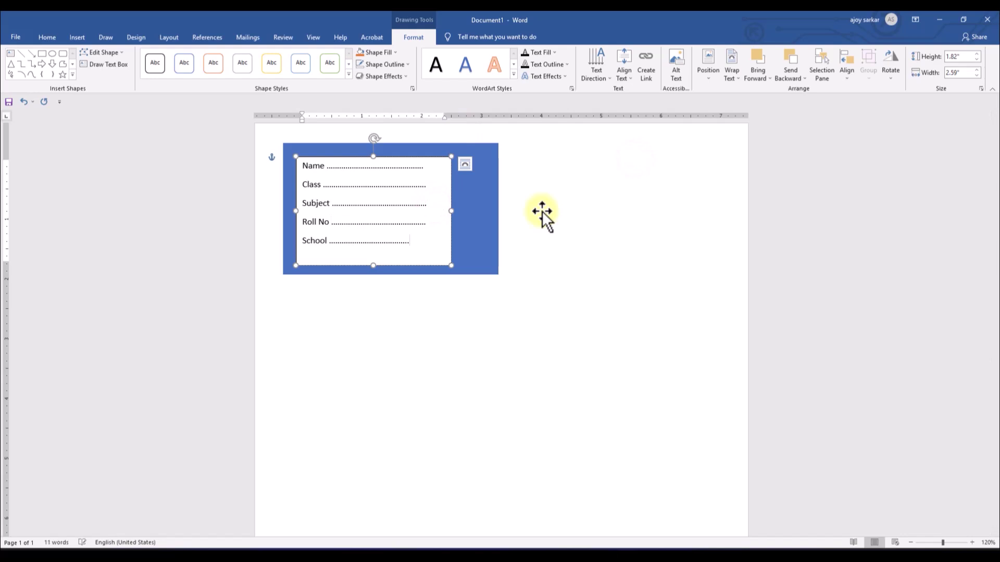
{"action": "type", "text": "......."}
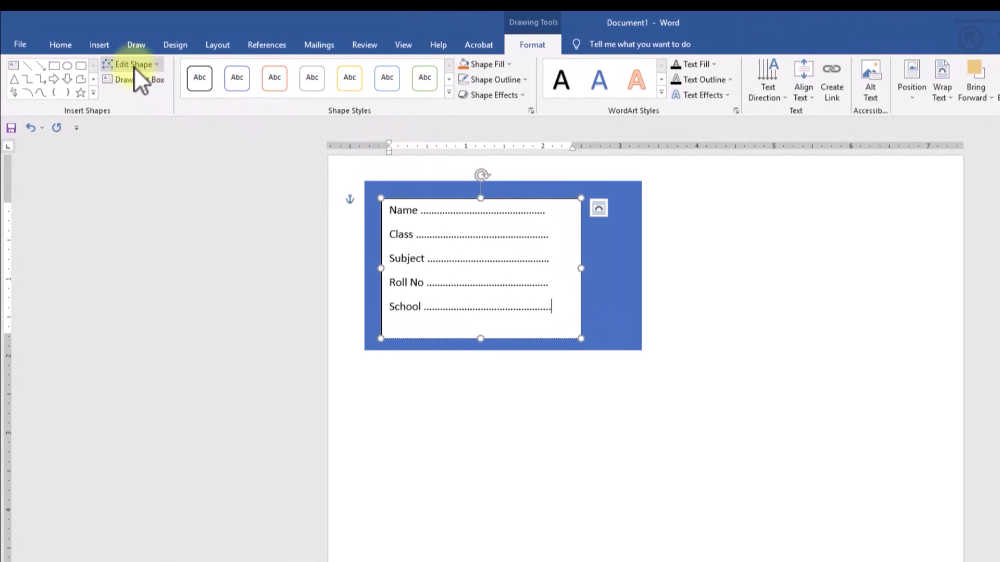
Change the shape of the text box to a rounded rectangle.
{"action": "left_click", "coordinate": [133, 67]}
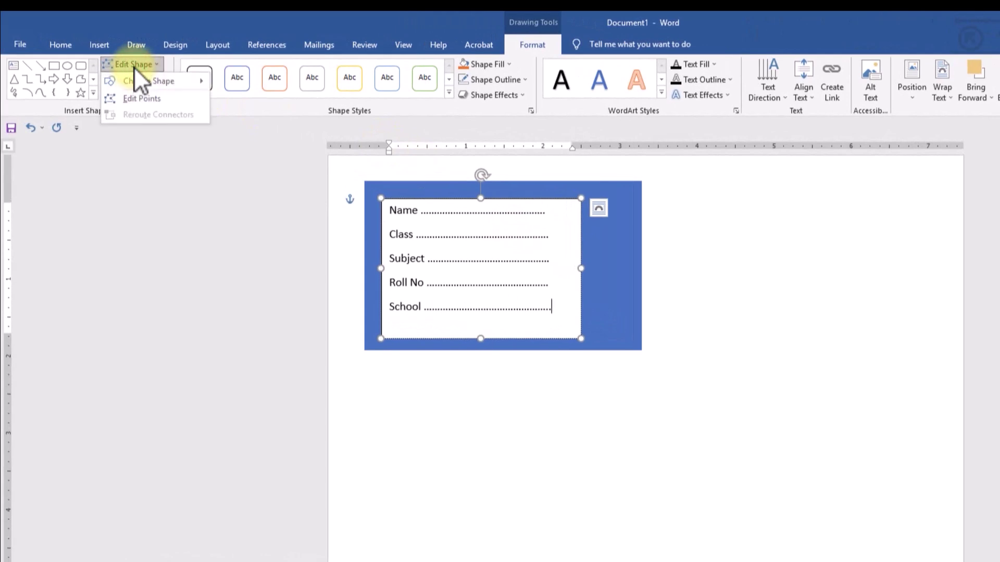
{"action": "mouse_move", "coordinate": [135, 78]}
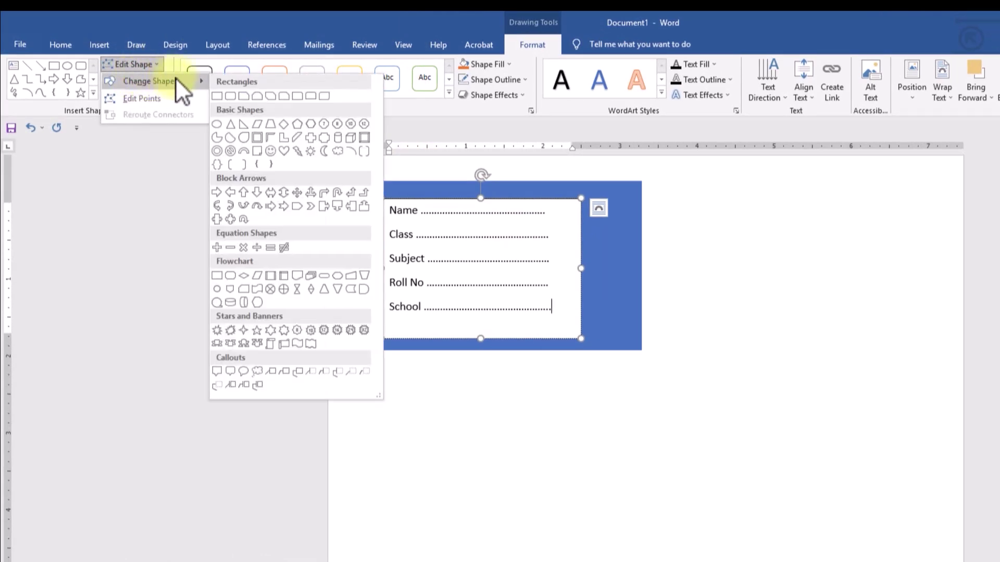
{"action": "left_click", "coordinate": [229, 94]}
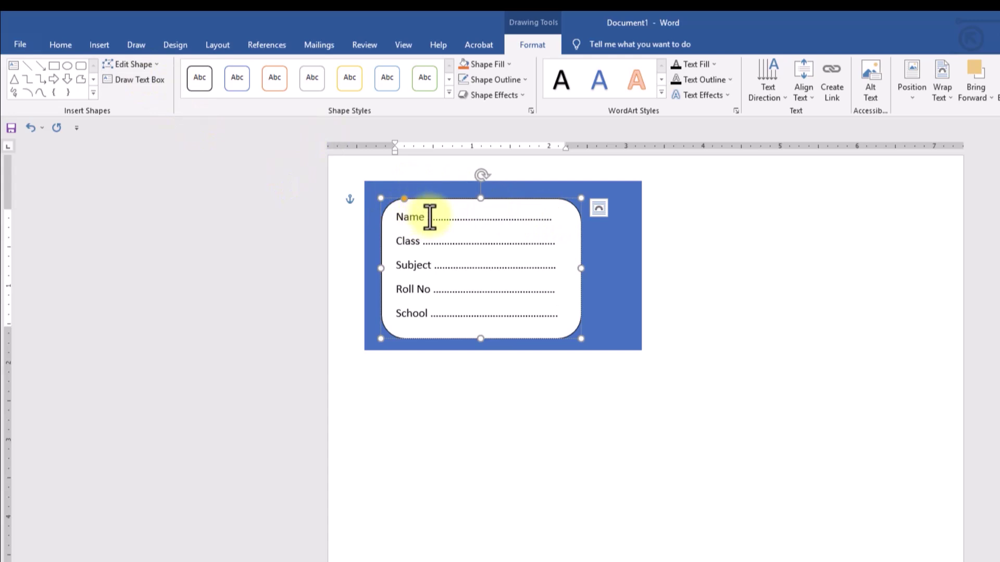
Change the shape of the text box to a rectangle with rounded diagonal corners.
{"action": "left_click", "coordinate": [154, 64]}
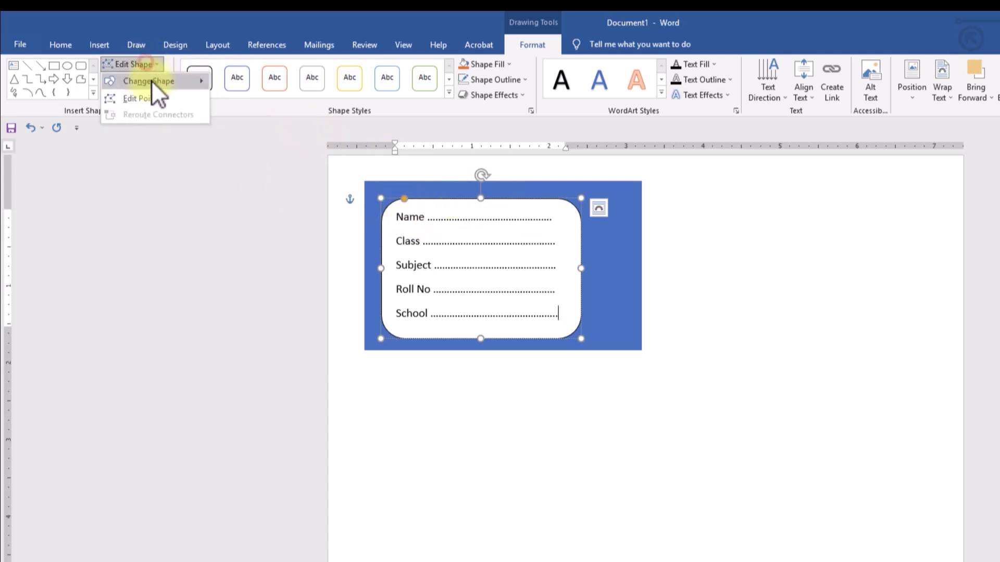
{"action": "mouse_move", "coordinate": [152, 81]}
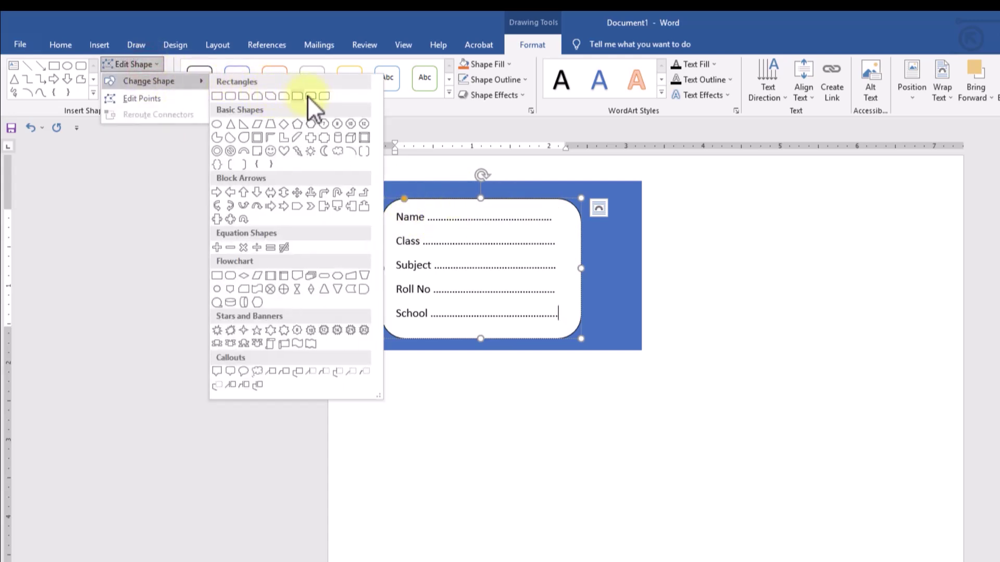
{"action": "left_click", "coordinate": [321, 96]}
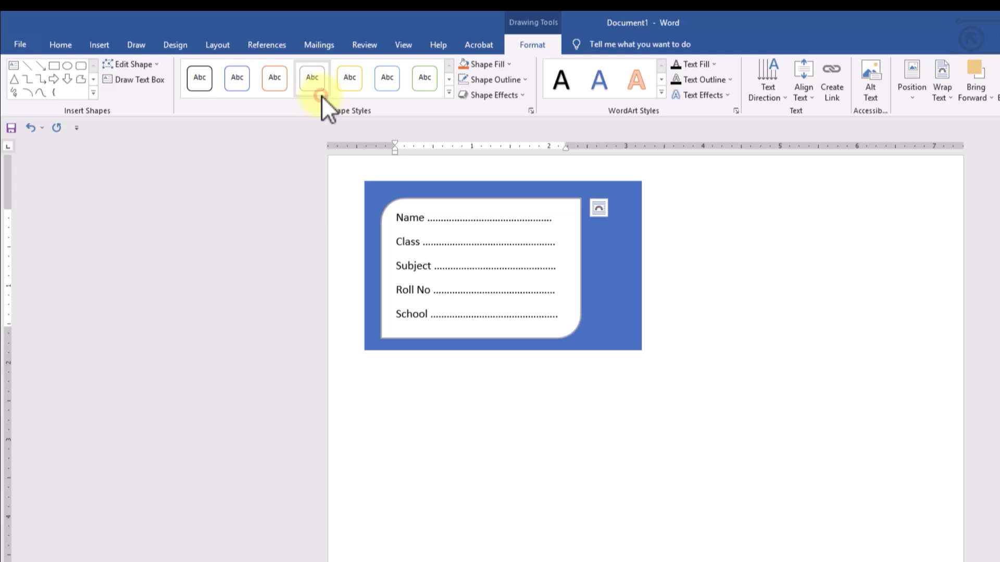
Fill the blue background rectangle with dark green from the theme colors.
{"action": "left_click", "coordinate": [626, 265]}
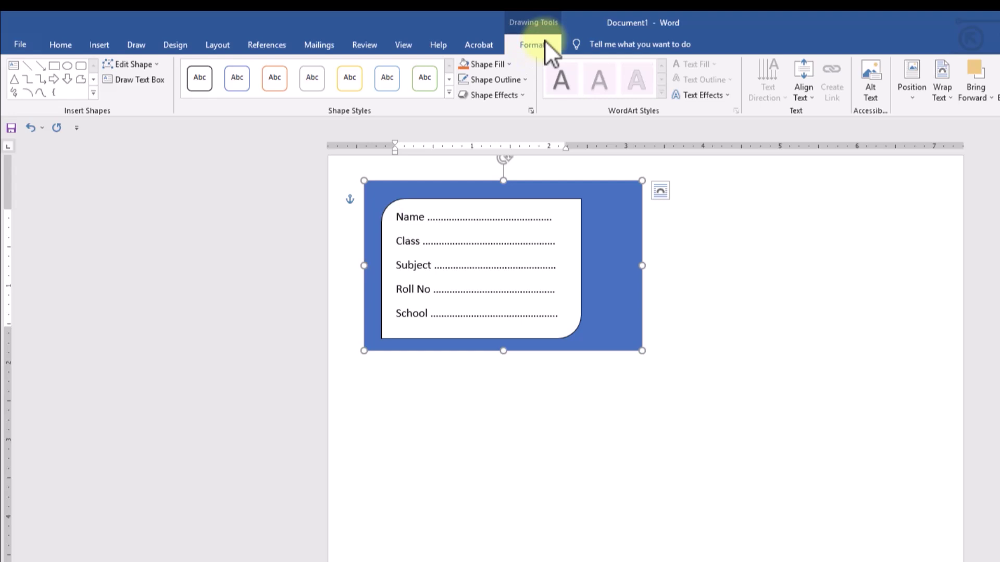
{"action": "left_click", "coordinate": [495, 65]}
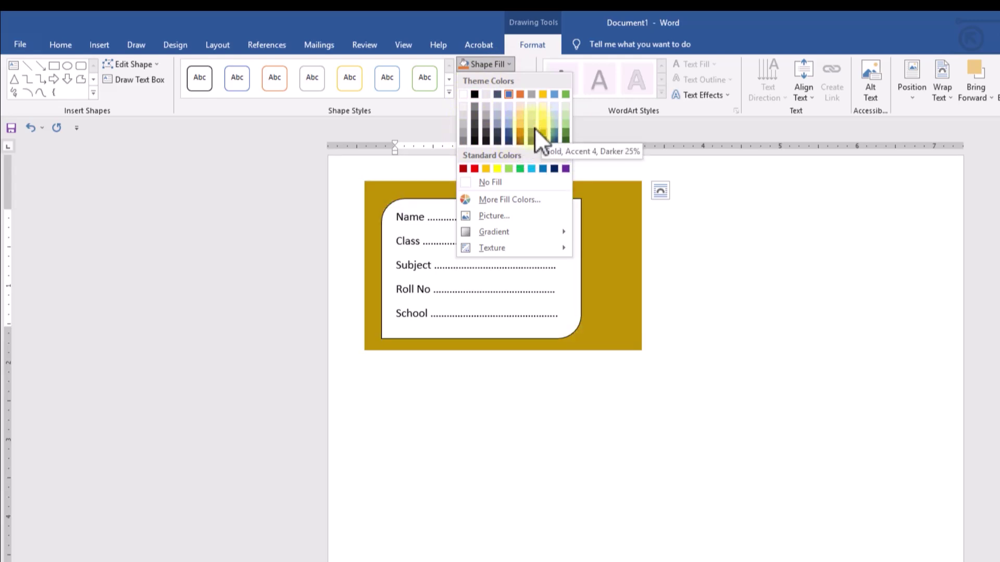
{"action": "left_click", "coordinate": [567, 136]}
{"action": "left_click", "coordinate": [763, 224]}
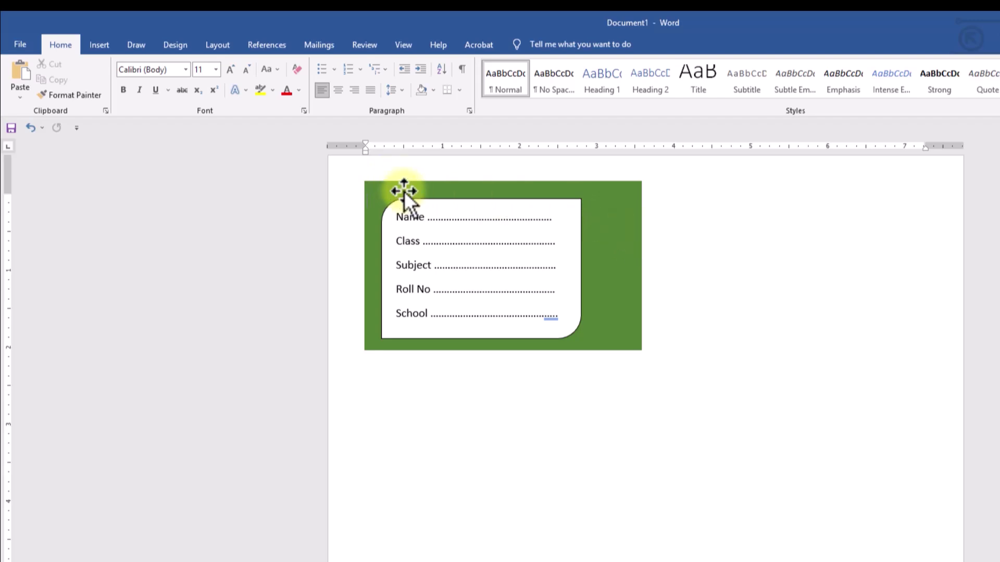
Insert the picture "boy" from the Video Description folder on the Desktop.
{"action": "left_click", "coordinate": [104, 46]}
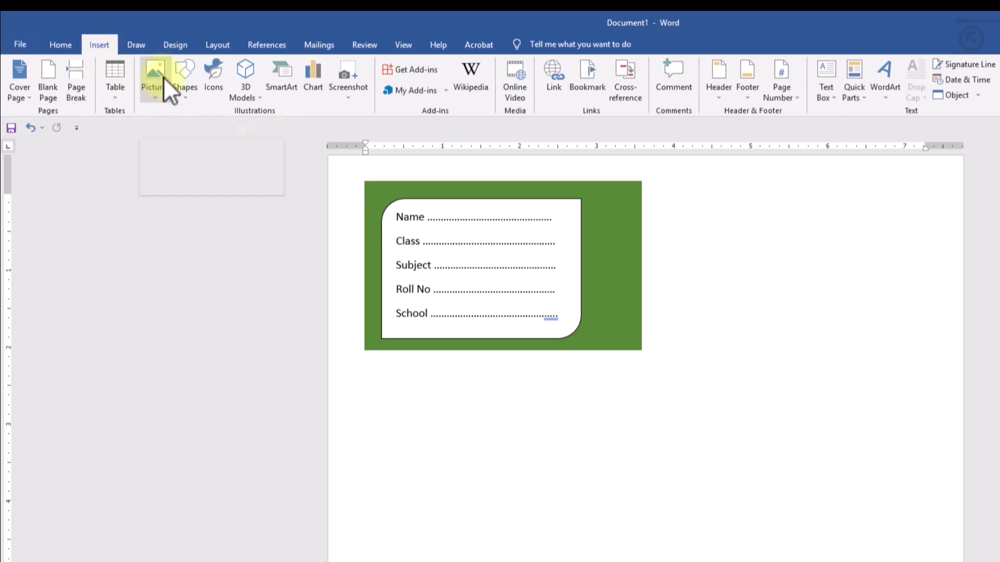
{"action": "left_click", "coordinate": [155, 94]}
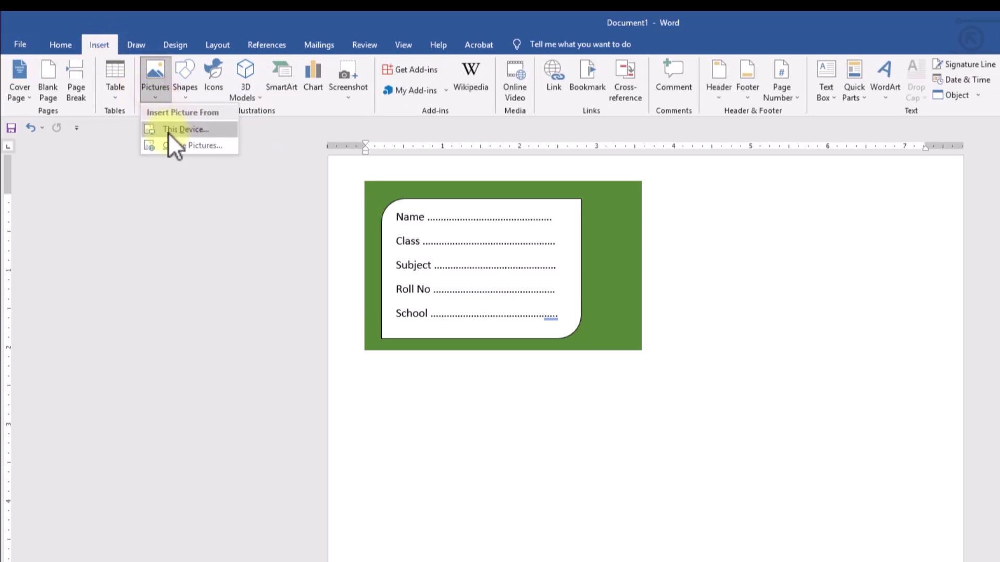
{"action": "left_click", "coordinate": [218, 133]}
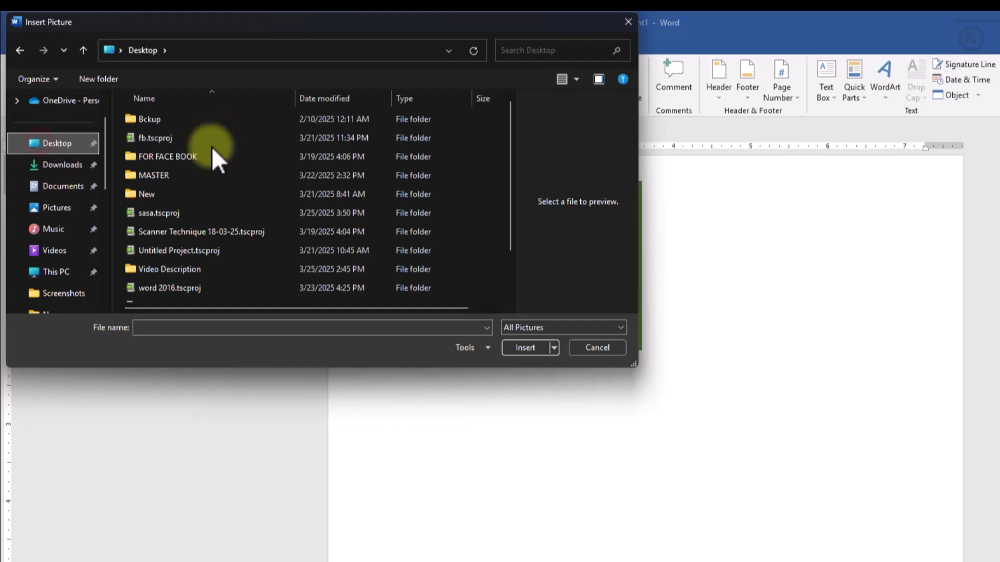
{"action": "scroll", "coordinate": [194, 217], "scroll_direction": "down", "scroll_amount": 1}
{"action": "double_click", "coordinate": [196, 219]}
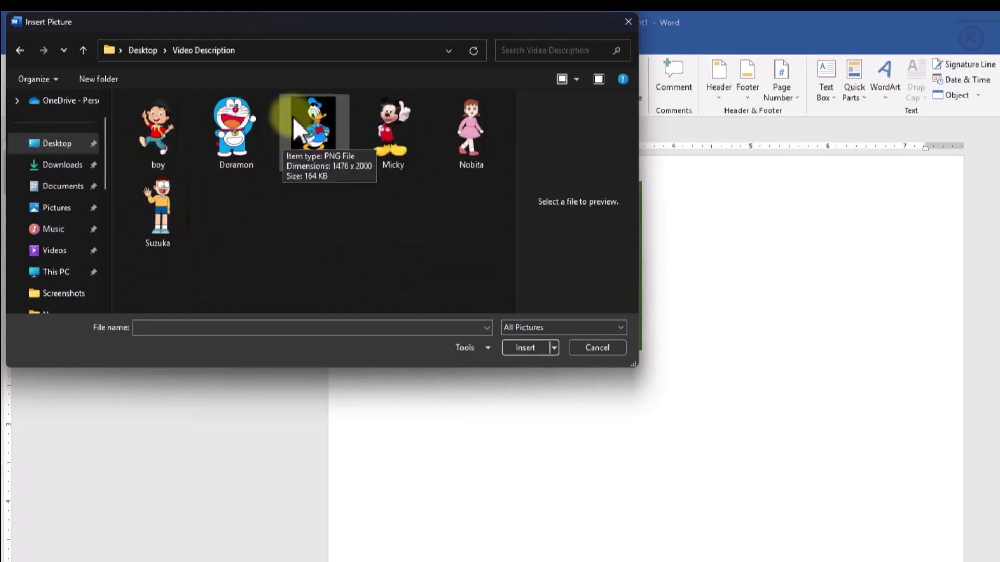
{"action": "left_click", "coordinate": [162, 127]}
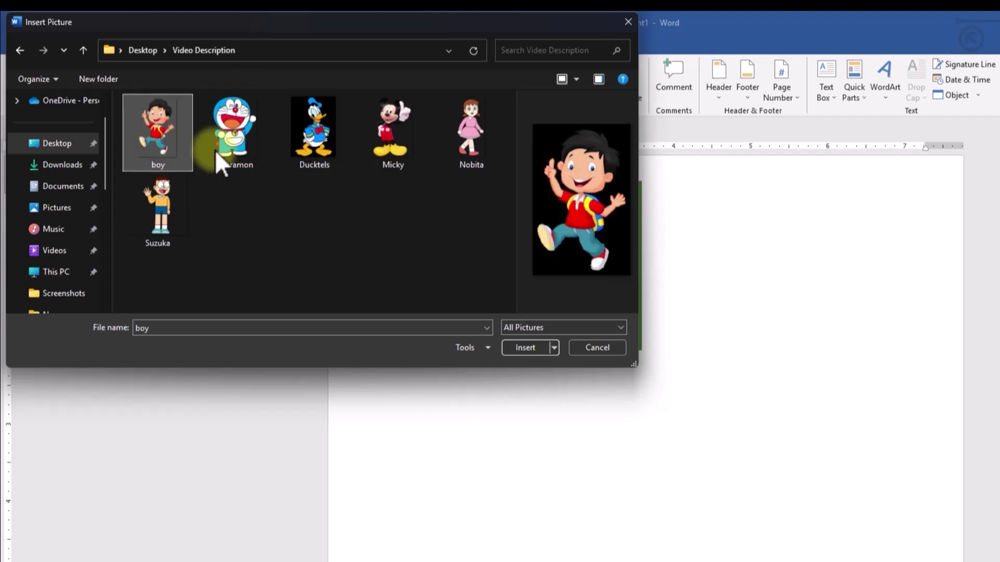
{"action": "left_click", "coordinate": [536, 348]}
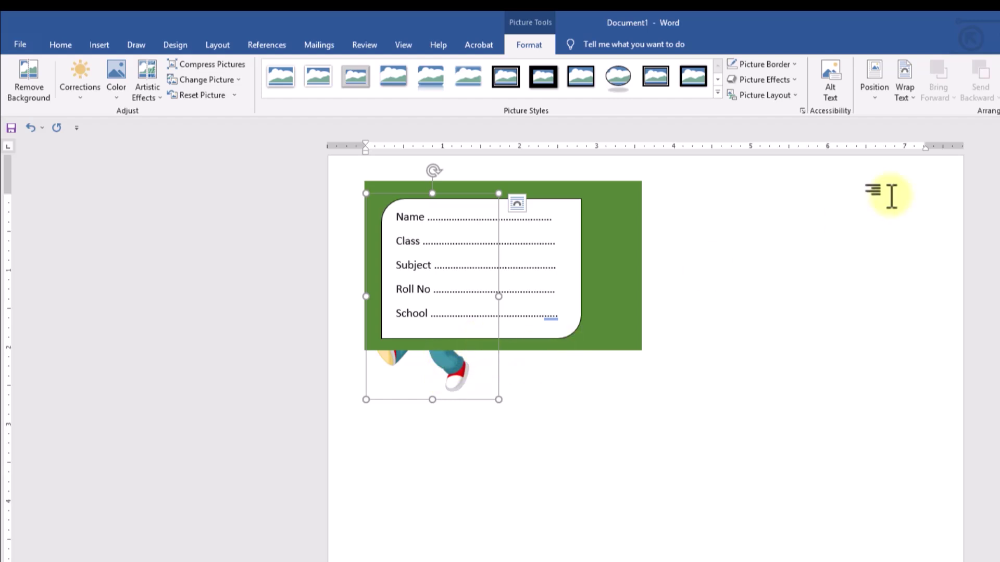
Set the boy picture's text wrapping to Square and place it, scaled down, over the green area beside the text box.
{"action": "left_click", "coordinate": [912, 88]}
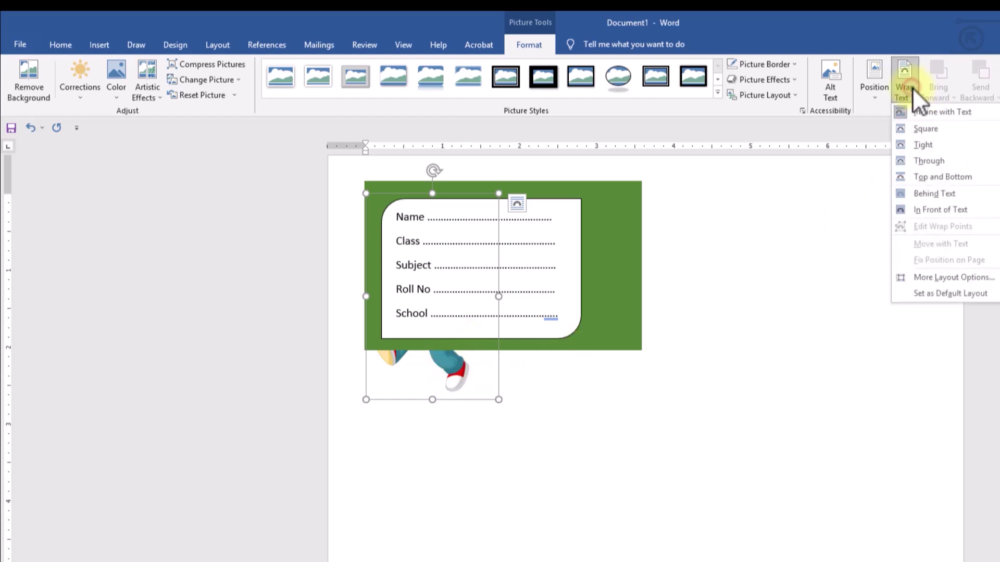
{"action": "left_click", "coordinate": [925, 128]}
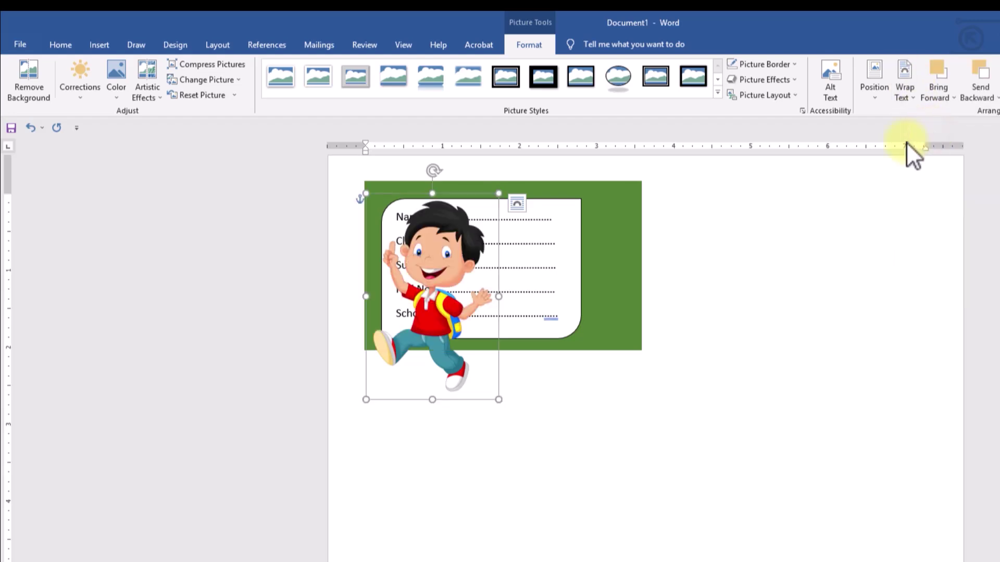
{"action": "left_click_drag", "start_coordinate": [434, 260], "coordinate": [628, 258]}
{"action": "left_click_drag", "start_coordinate": [560, 194], "coordinate": [593, 244]}
{"action": "left_click_drag", "start_coordinate": [667, 305], "coordinate": [647, 267]}
{"action": "left_click", "coordinate": [711, 264]}
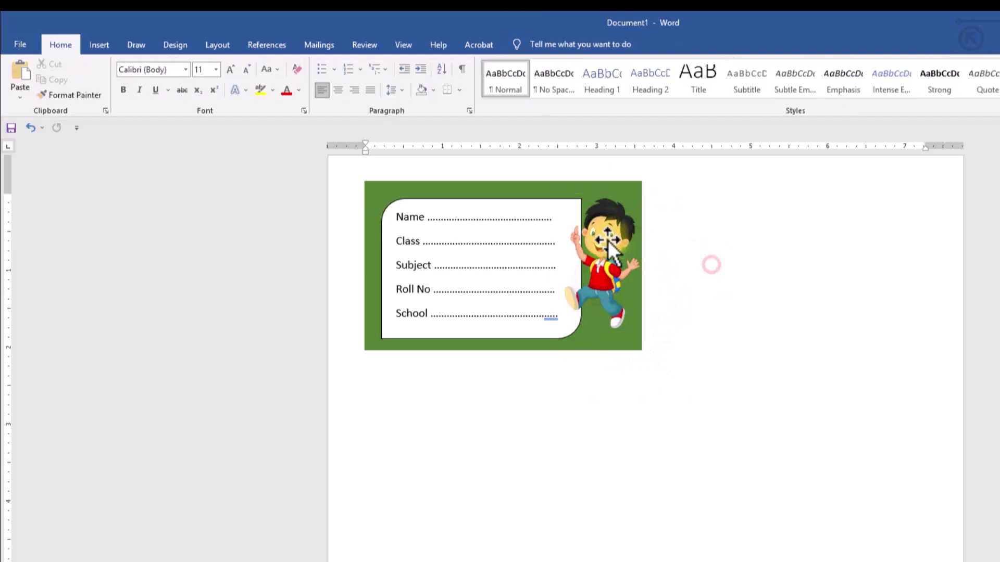
Shrink the boy picture slightly more so it fits within the height of the label.
{"action": "left_click", "coordinate": [607, 240]}
{"action": "left_click_drag", "start_coordinate": [558, 193], "coordinate": [562, 199]}
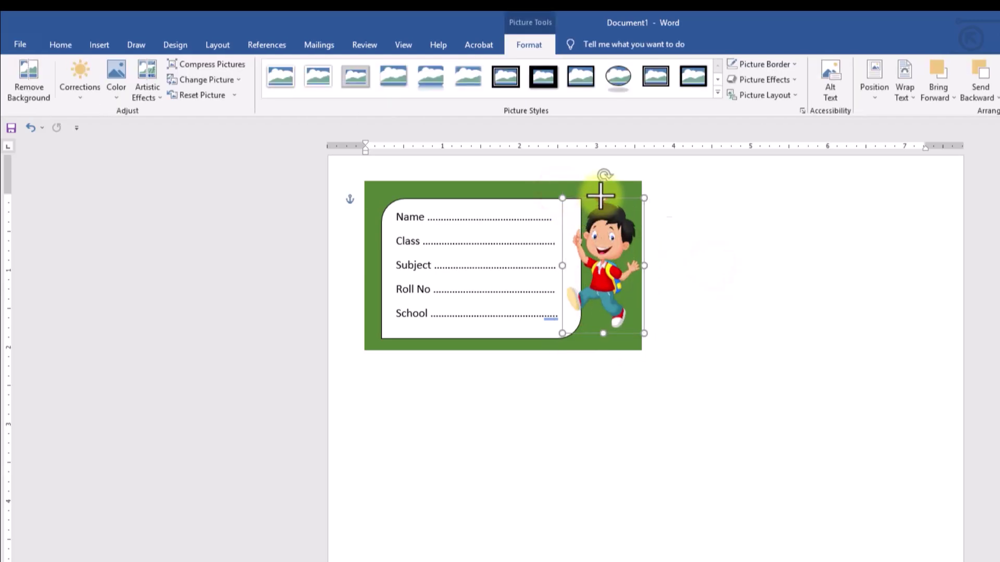
{"action": "left_click", "coordinate": [709, 222]}
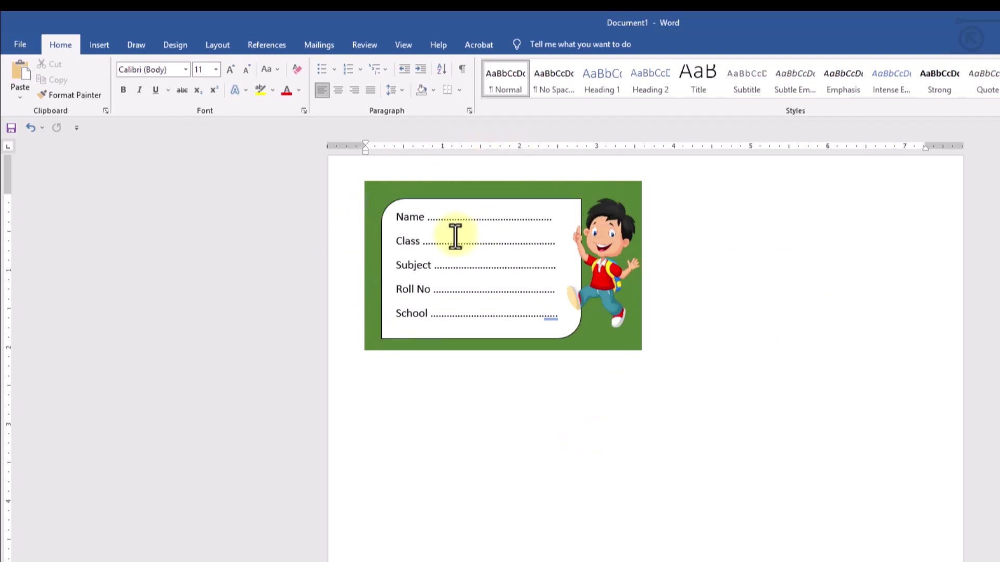
Duplicate the green rectangle, text box and boy picture together and align the copy beside the original label.
{"action": "left_click", "coordinate": [388, 191]}
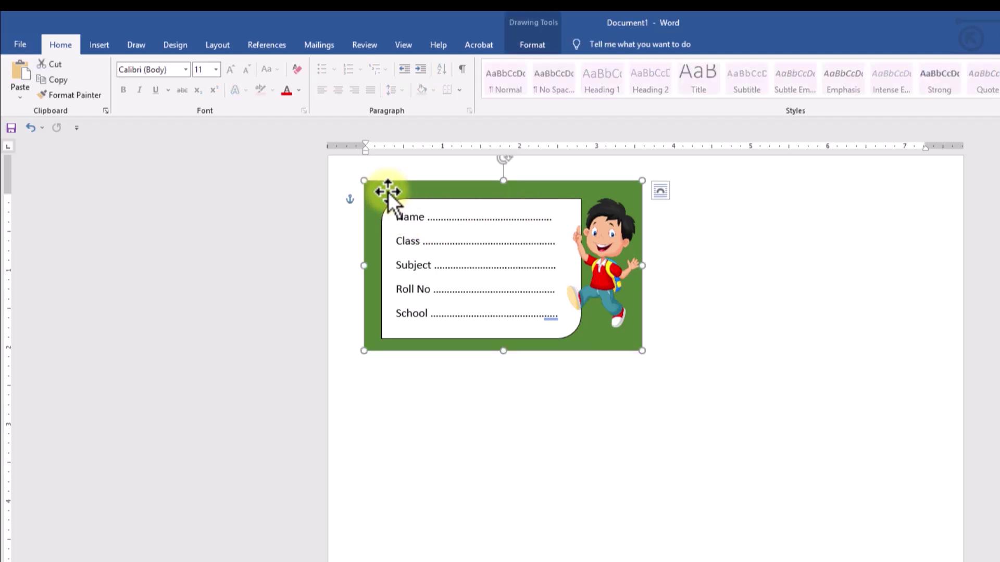
{"action": "key", "text": "shift"}
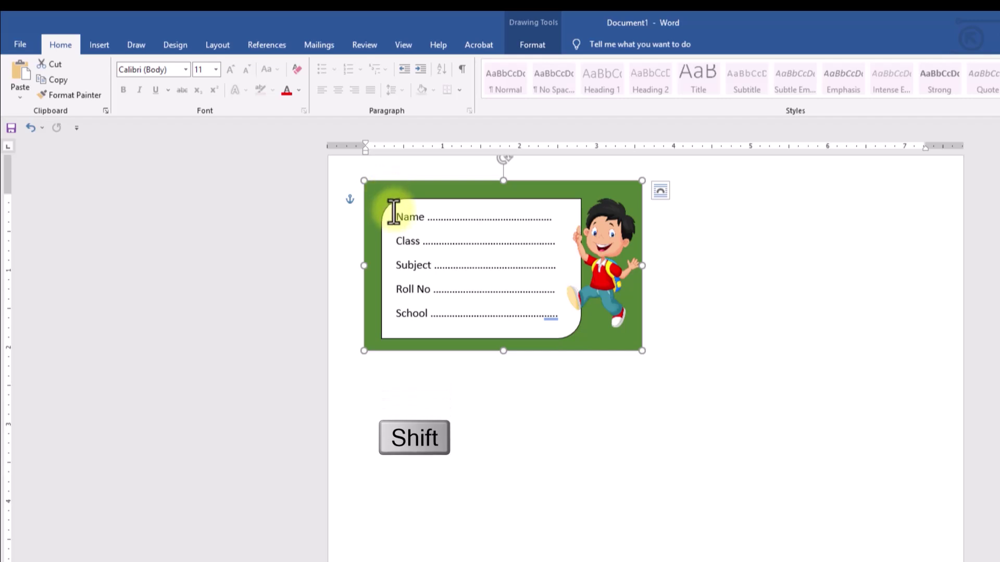
{"action": "left_click", "coordinate": [403, 213], "text": "shift"}
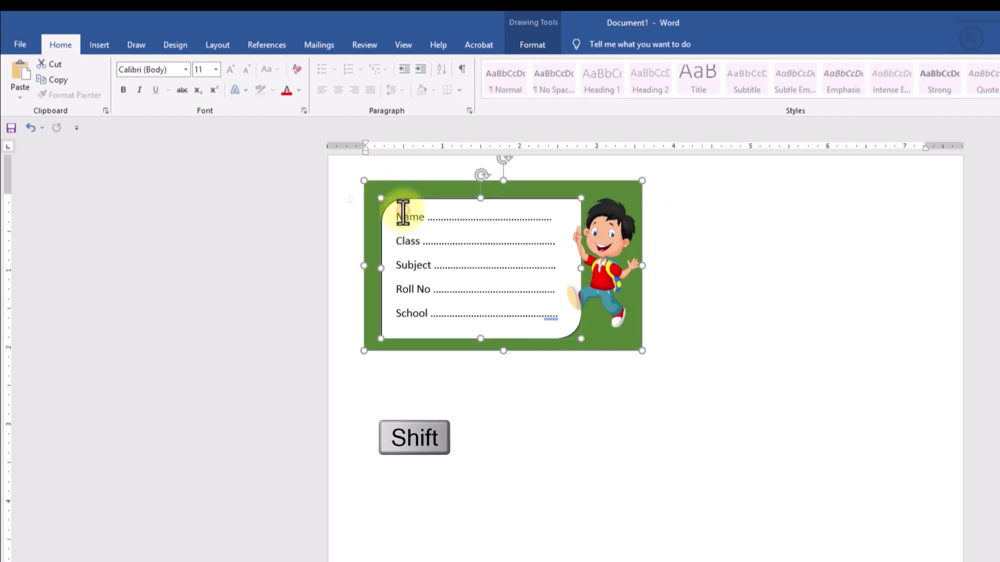
{"action": "left_click", "coordinate": [608, 218], "text": "shift"}
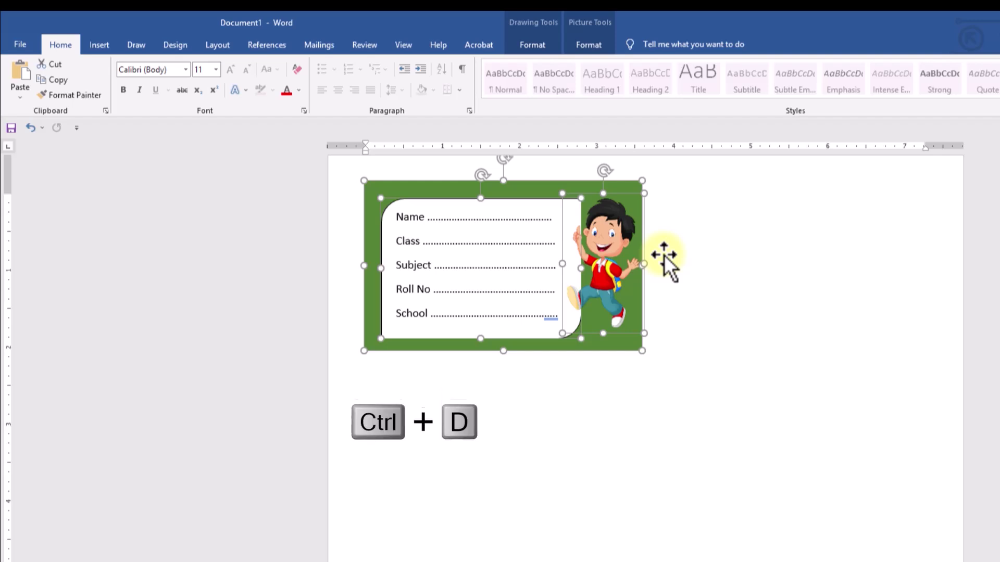
{"action": "key", "text": "ctrl+d"}
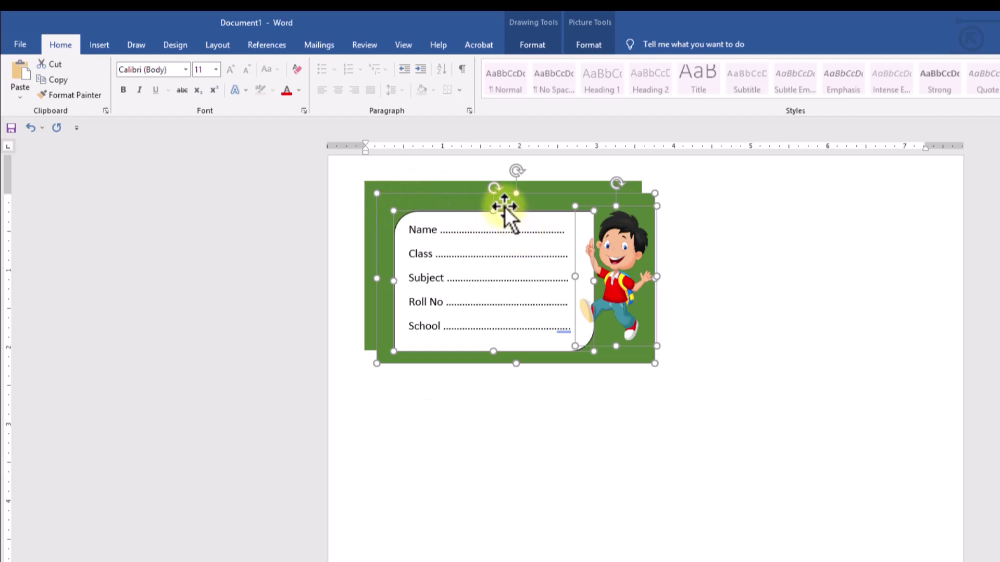
{"action": "left_click_drag", "start_coordinate": [505, 207], "coordinate": [774, 195]}
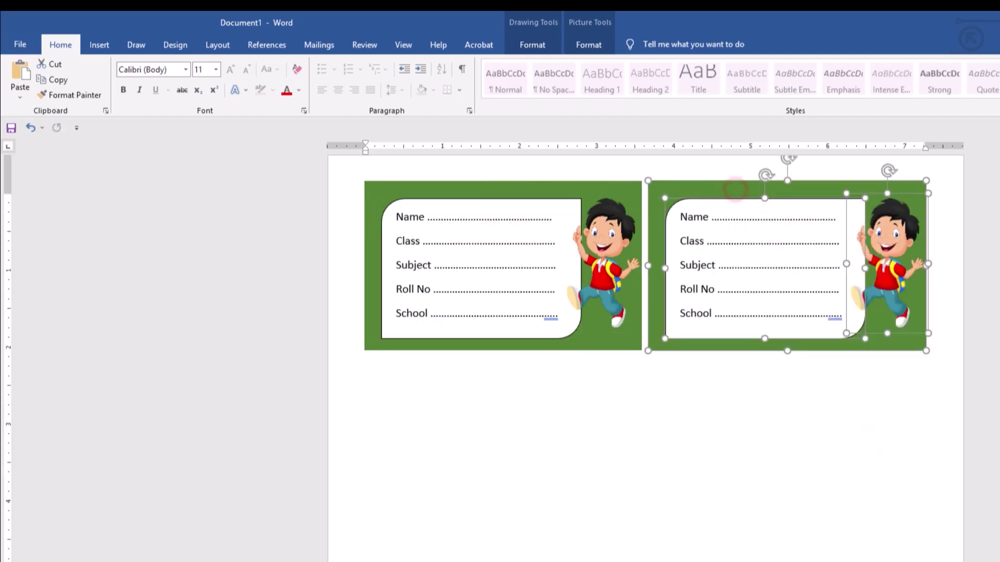
Duplicate both labels of the first row and place the copies directly below as a second row.
{"action": "scroll", "coordinate": [951, 522], "scroll_direction": "down", "scroll_amount": 2}
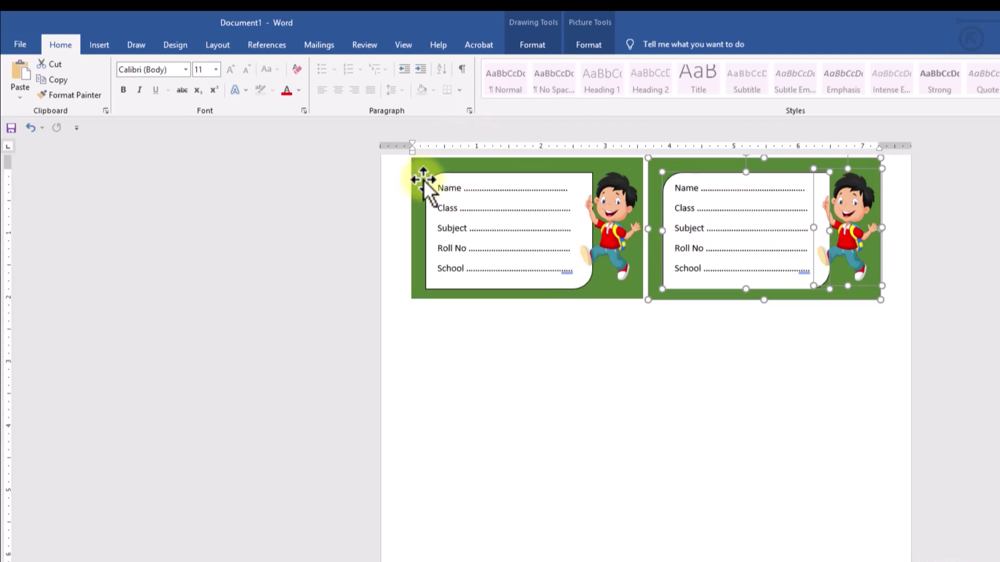
{"action": "left_click", "coordinate": [446, 186], "text": "shift"}
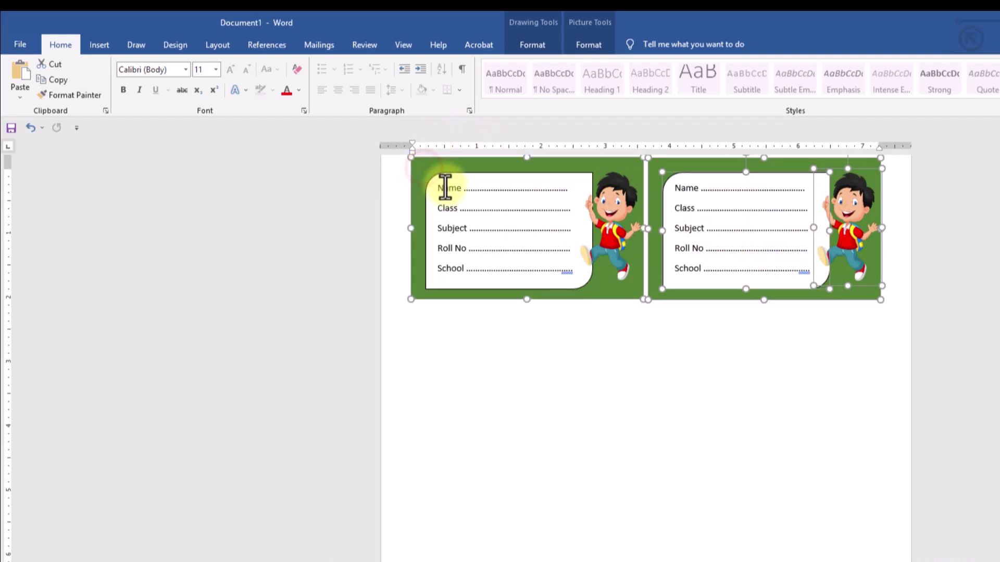
{"action": "left_click", "coordinate": [602, 201], "text": "shift"}
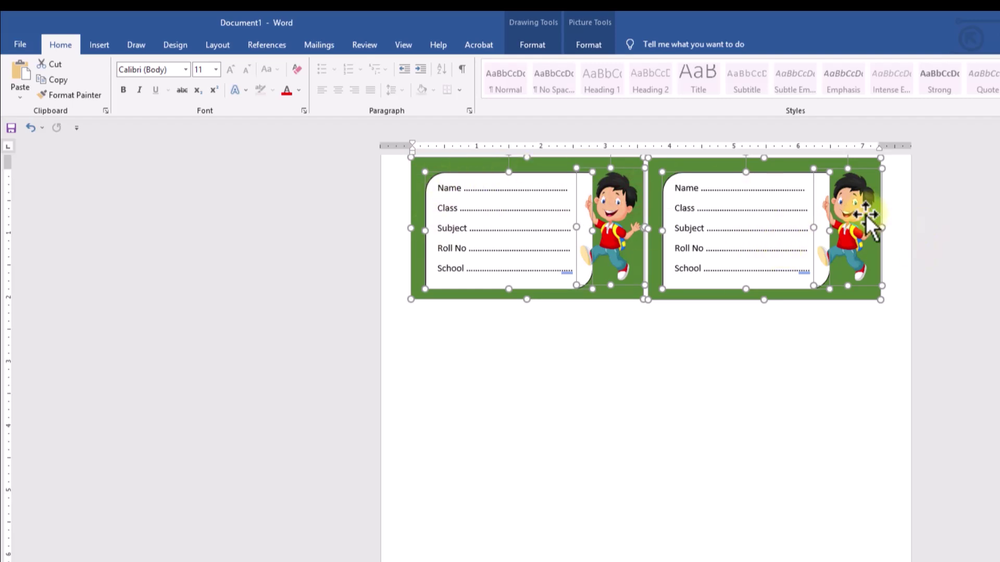
{"action": "key", "text": "ctrl+d"}
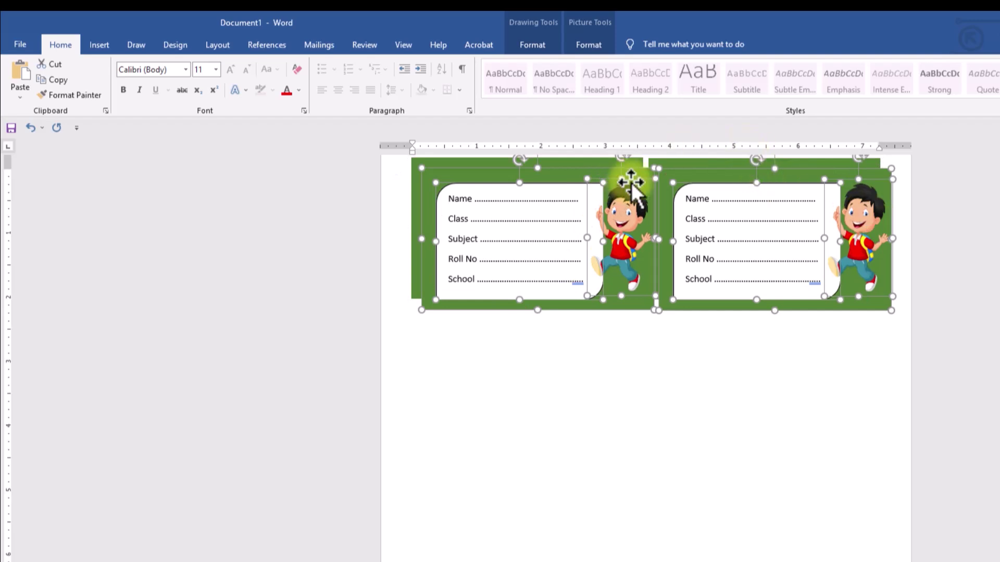
{"action": "left_click_drag", "start_coordinate": [686, 179], "coordinate": [669, 320]}
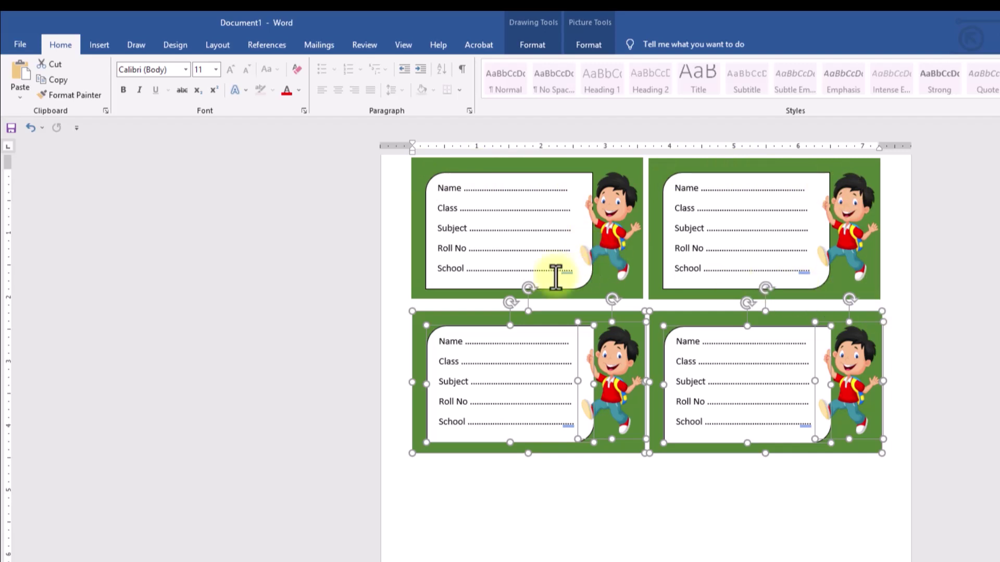
Duplicate all four labels and place the copies below as the third and fourth rows.
{"action": "left_click", "coordinate": [423, 171], "text": "shift"}
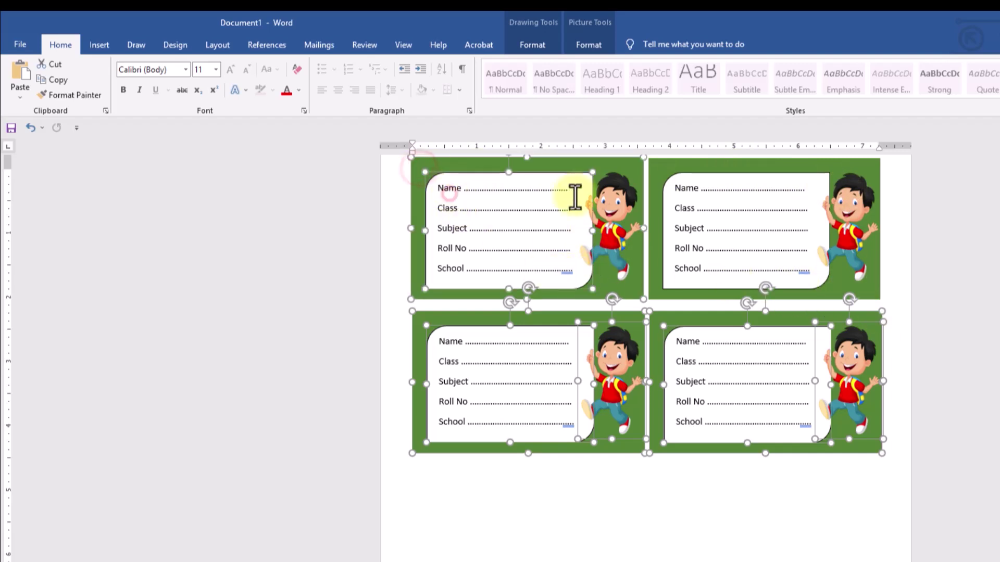
{"action": "left_click", "coordinate": [679, 190], "text": "shift"}
{"action": "left_click", "coordinate": [862, 202], "text": "shift"}
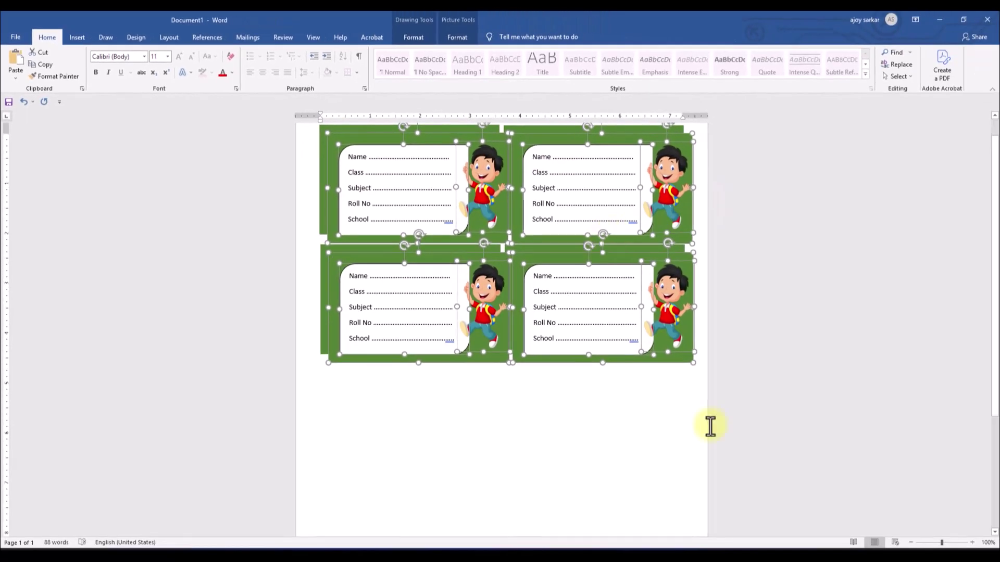
{"action": "left_click", "coordinate": [911, 543]}
{"action": "left_click", "coordinate": [911, 543]}
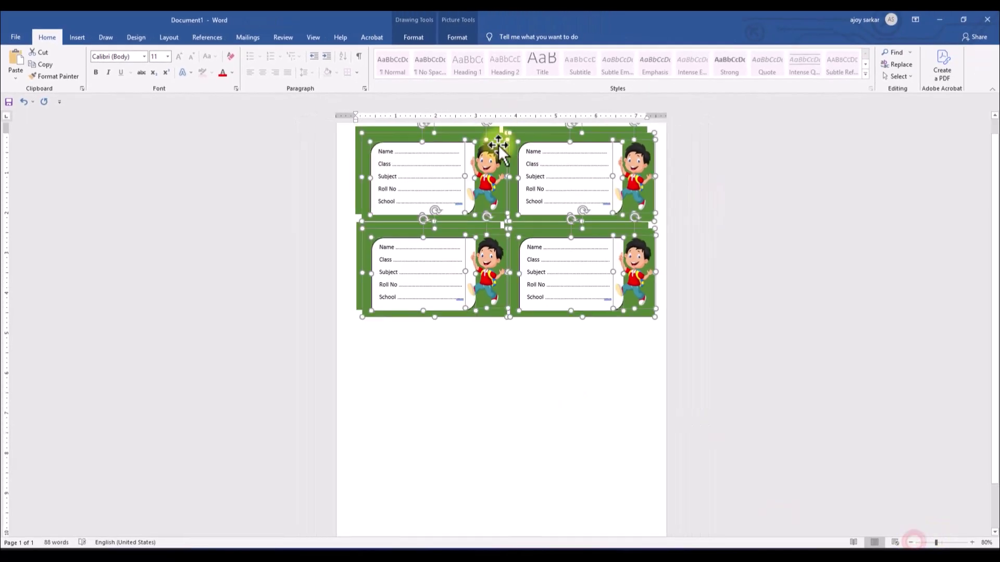
{"action": "left_click_drag", "start_coordinate": [492, 138], "coordinate": [495, 318]}
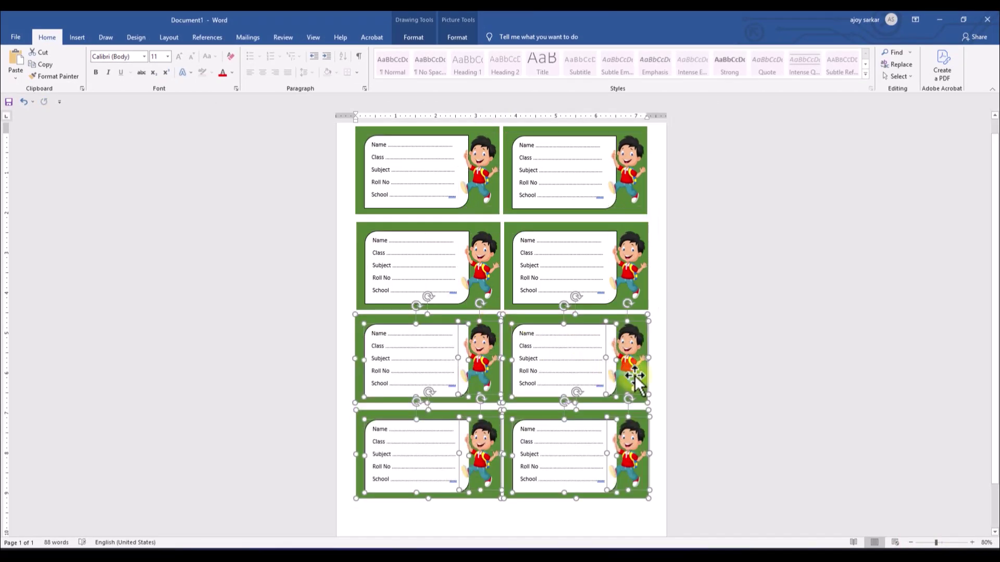
Nudge the four copied labels slightly right and down to line them up with the rows above.
{"action": "key", "text": "Right"}
{"action": "key", "text": "Right"}
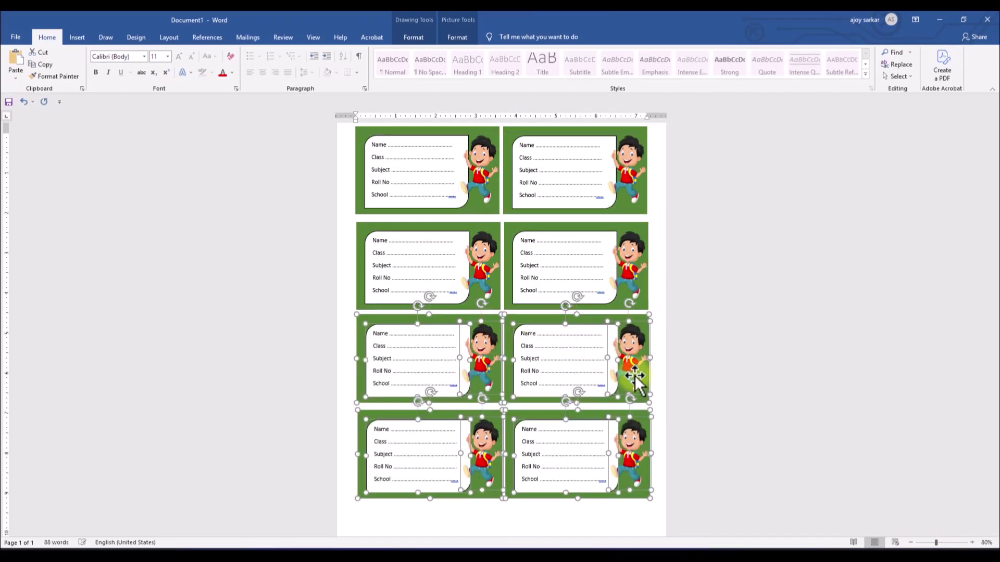
{"action": "key", "text": "Left"}
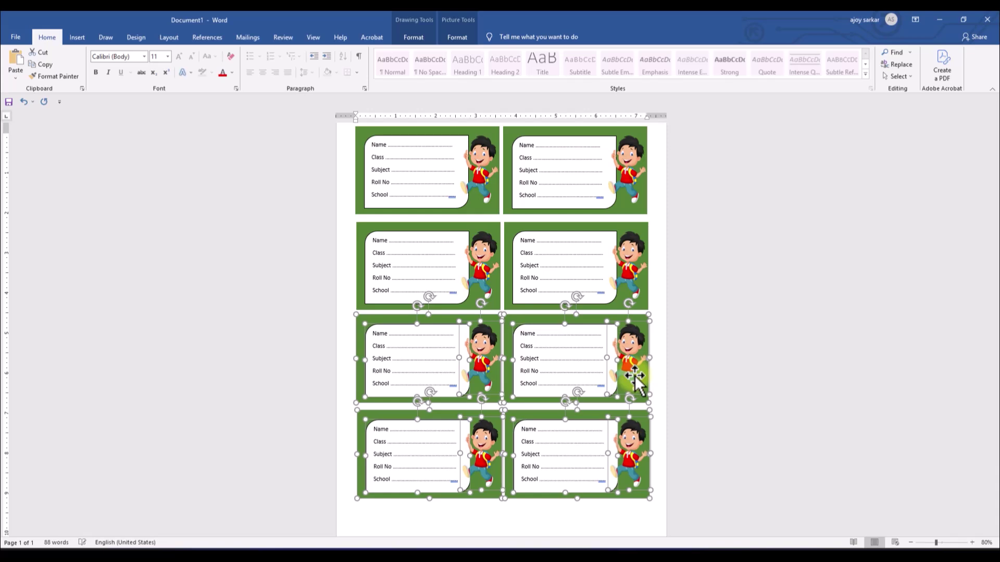
{"action": "key", "text": "Right"}
{"action": "key", "text": "Down"}
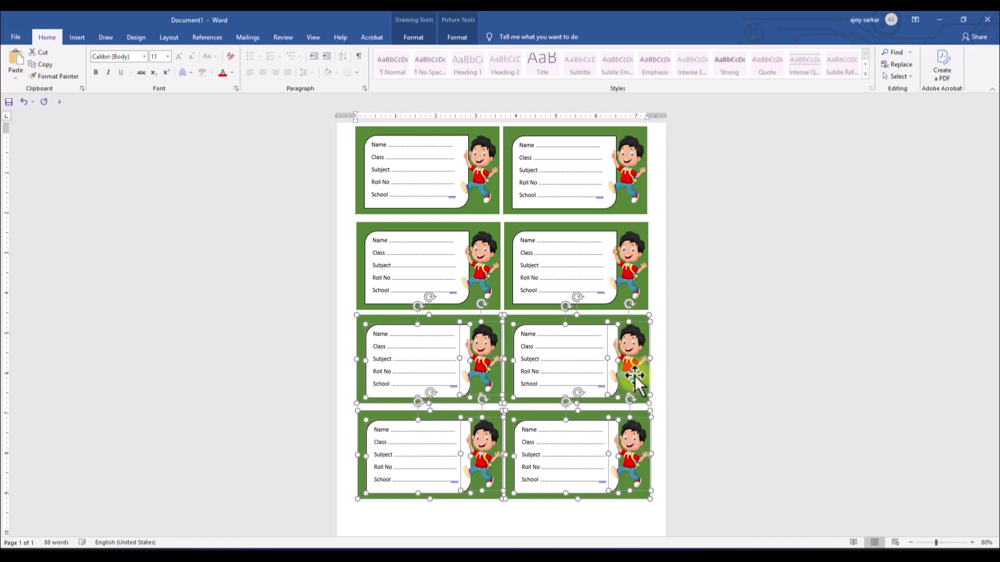
{"action": "left_click", "coordinate": [346, 151]}
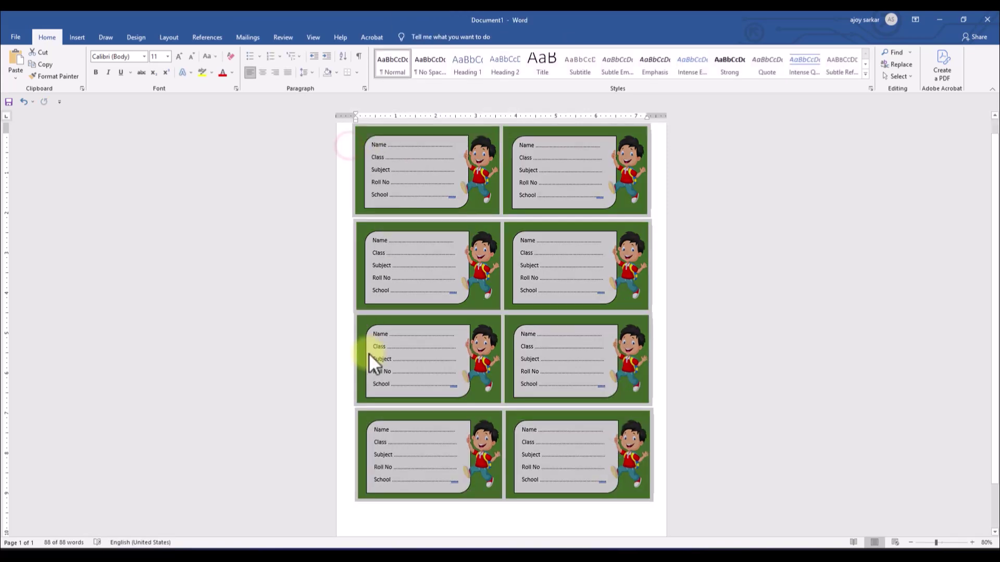
{"action": "left_click", "coordinate": [376, 520]}
{"action": "scroll", "coordinate": [587, 364], "scroll_direction": "down", "scroll_amount": 2}
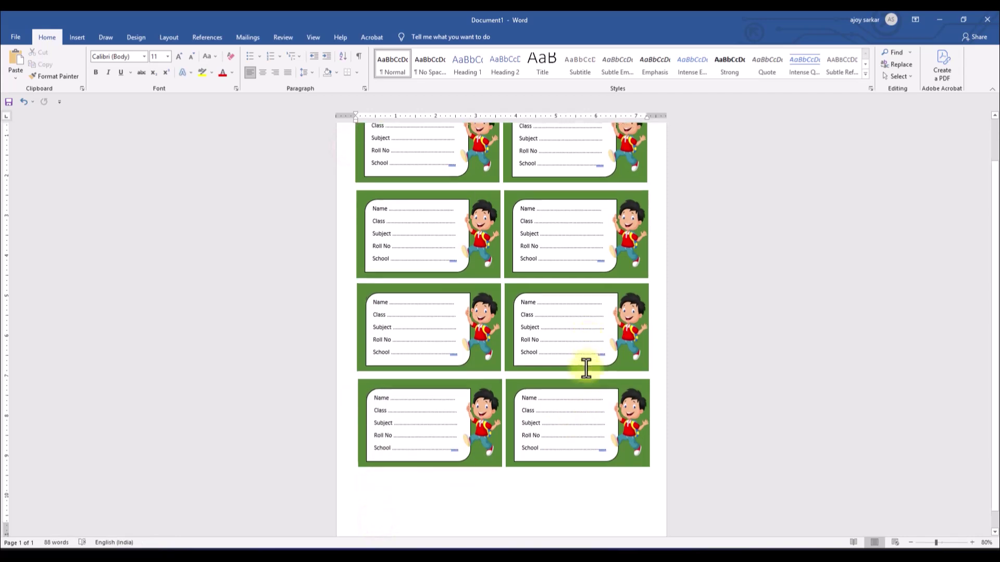
{"action": "scroll", "coordinate": [586, 365], "scroll_direction": "up", "scroll_amount": 2}
{"action": "scroll", "coordinate": [584, 344], "scroll_direction": "up", "scroll_amount": 1}
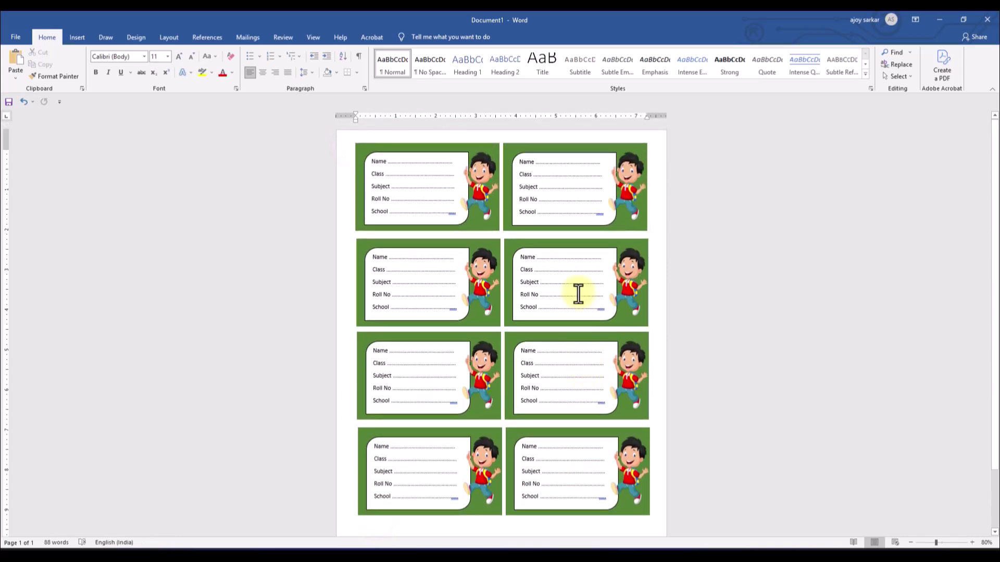
Fill the background rectangle of the first row's second label with dark orange.
{"action": "left_click", "coordinate": [514, 155]}
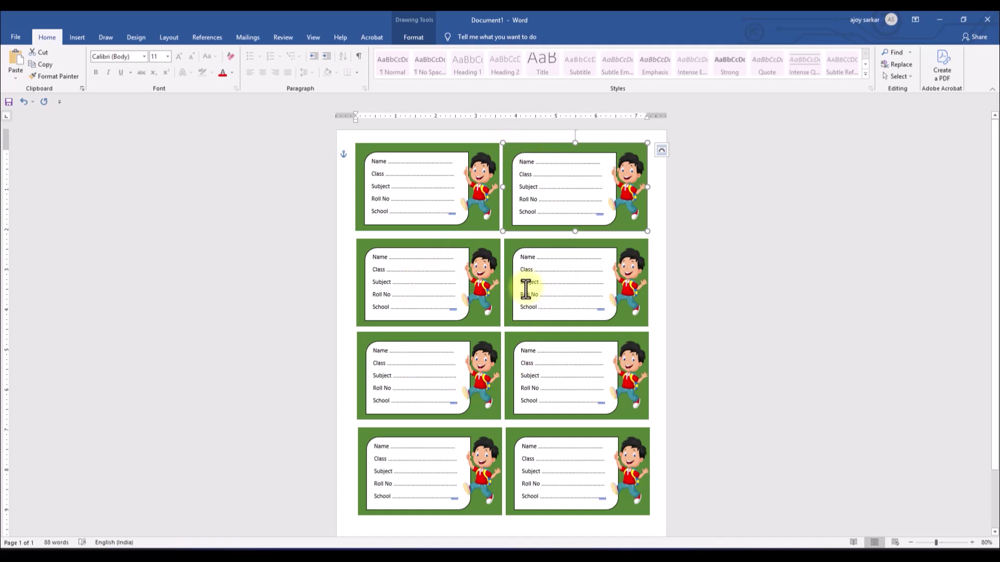
{"action": "left_click", "coordinate": [414, 37]}
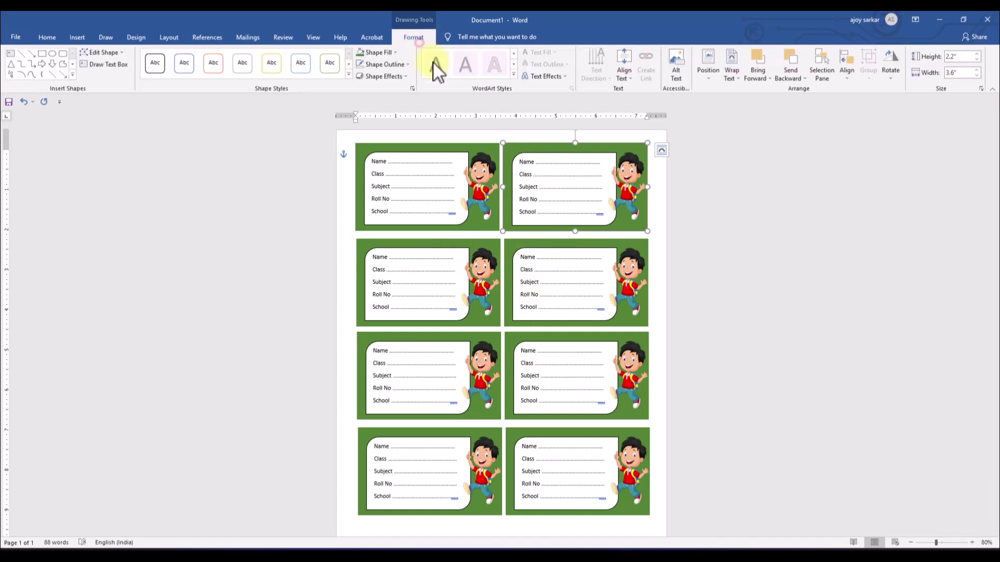
{"action": "left_click", "coordinate": [376, 52]}
{"action": "left_click", "coordinate": [405, 103]}
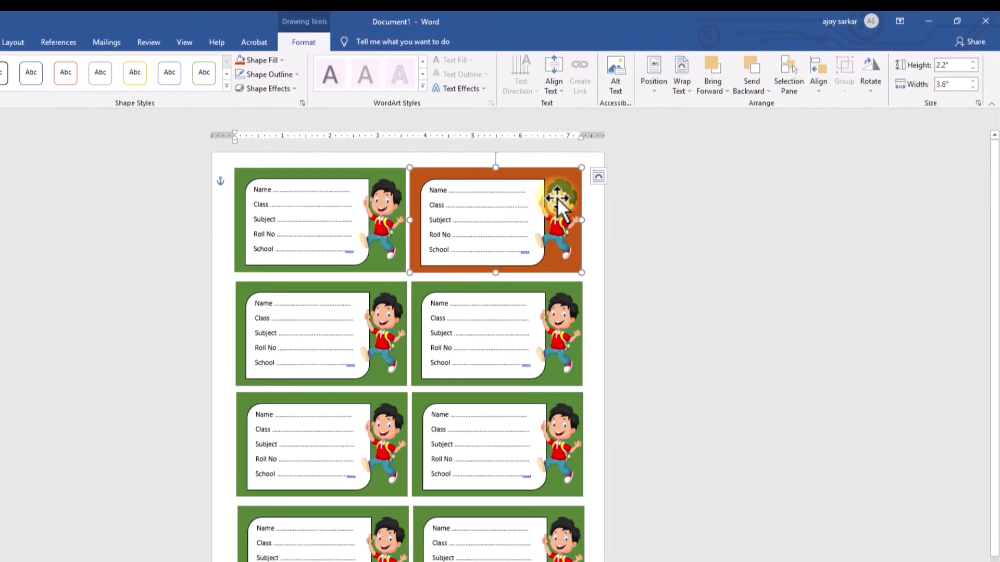
Replace the boy picture on the first row's second label with the Doramon picture file.
{"action": "right_click", "coordinate": [557, 203]}
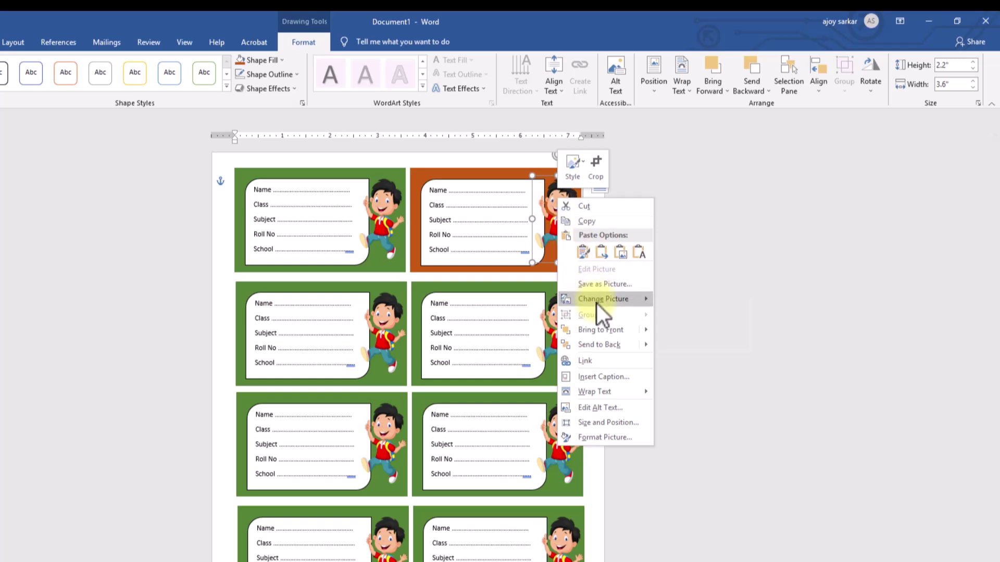
{"action": "mouse_move", "coordinate": [596, 304]}
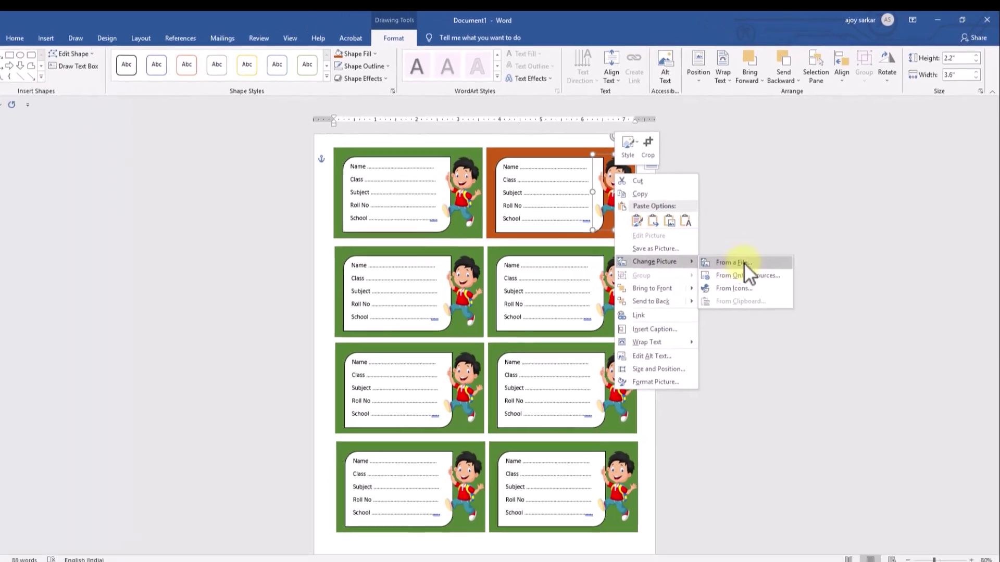
{"action": "left_click", "coordinate": [706, 299]}
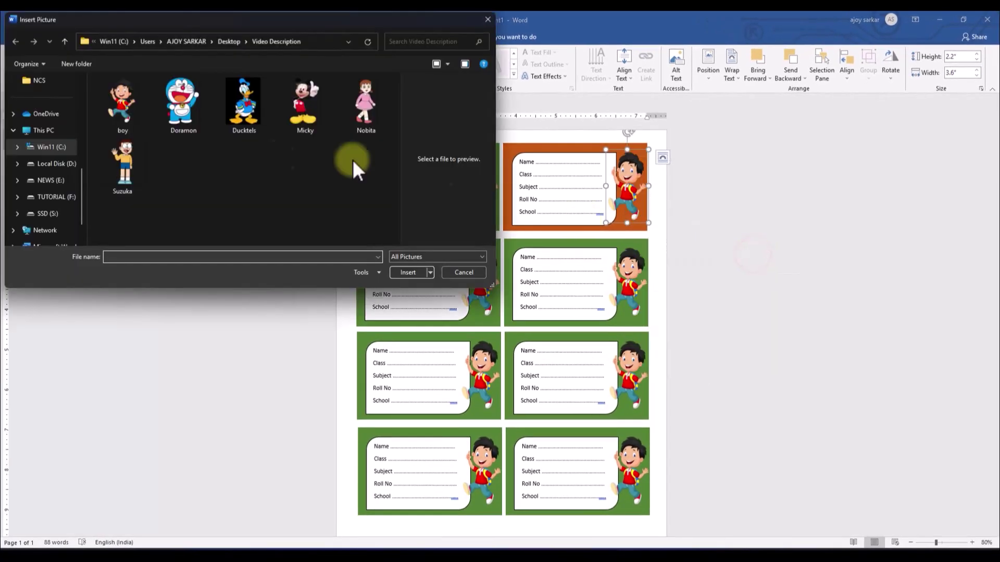
{"action": "left_click", "coordinate": [182, 101]}
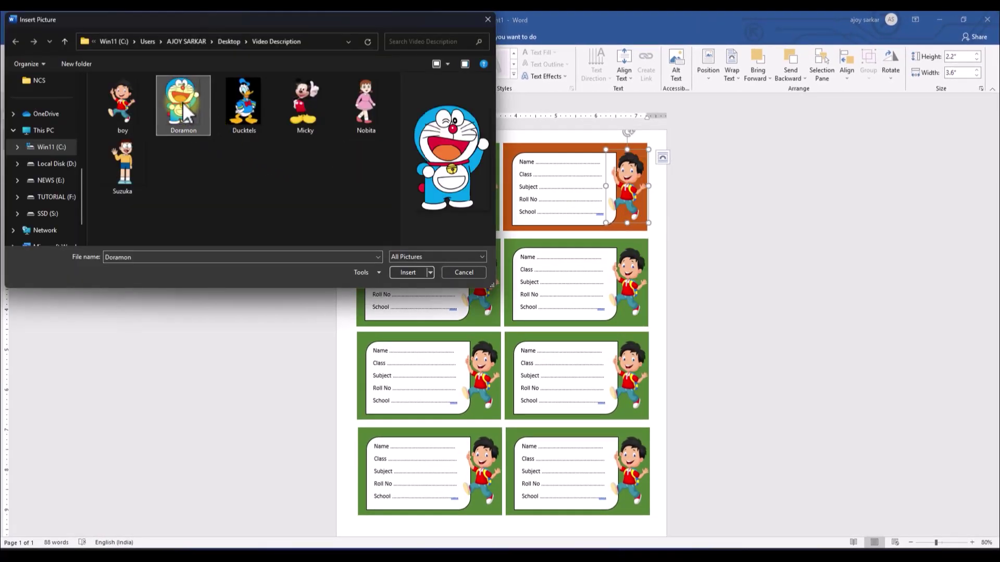
{"action": "left_click", "coordinate": [402, 271]}
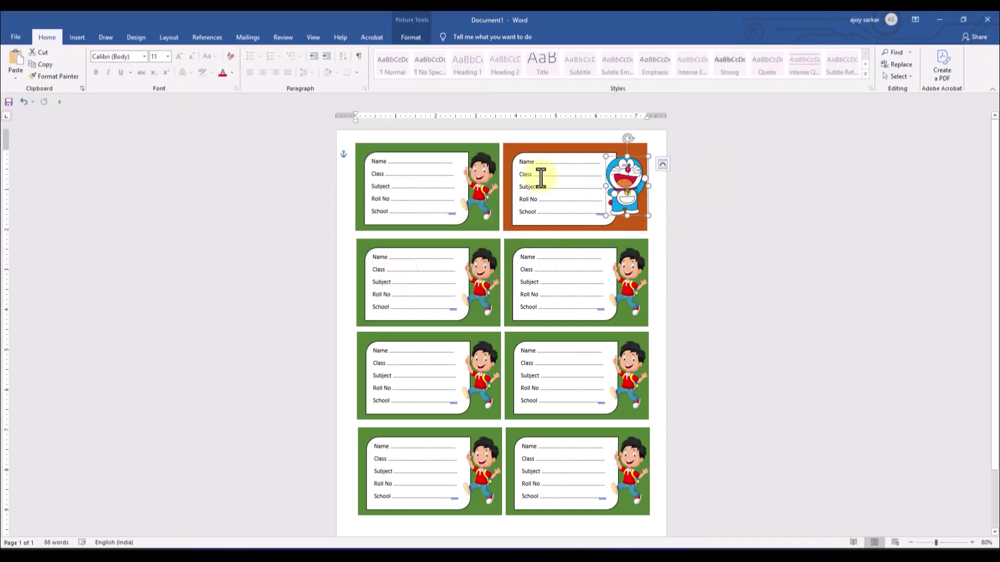
Change the text box on the Doramon label to a rounded rectangle.
{"action": "double_click", "coordinate": [526, 167]}
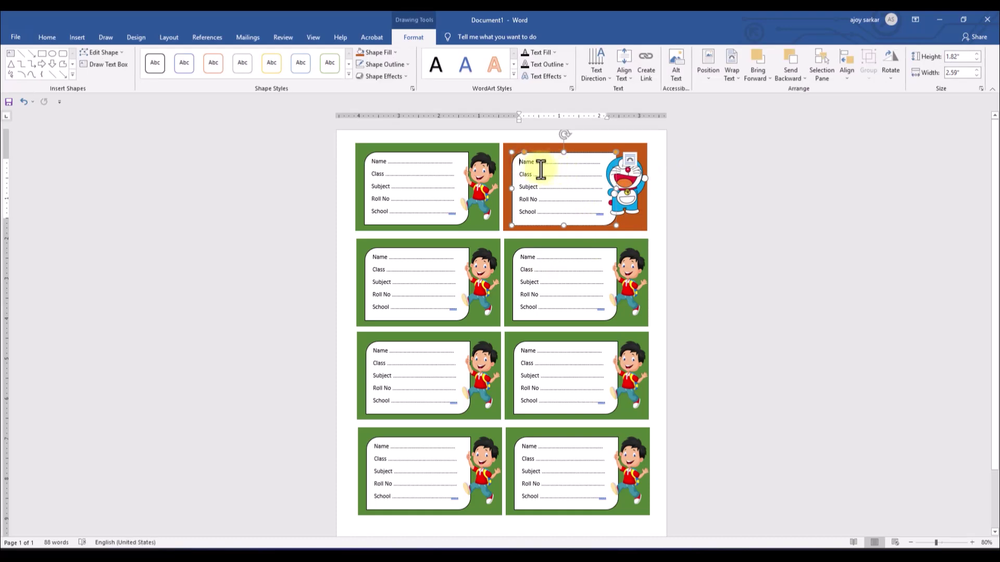
{"action": "left_click", "coordinate": [117, 54]}
{"action": "mouse_move", "coordinate": [123, 69]}
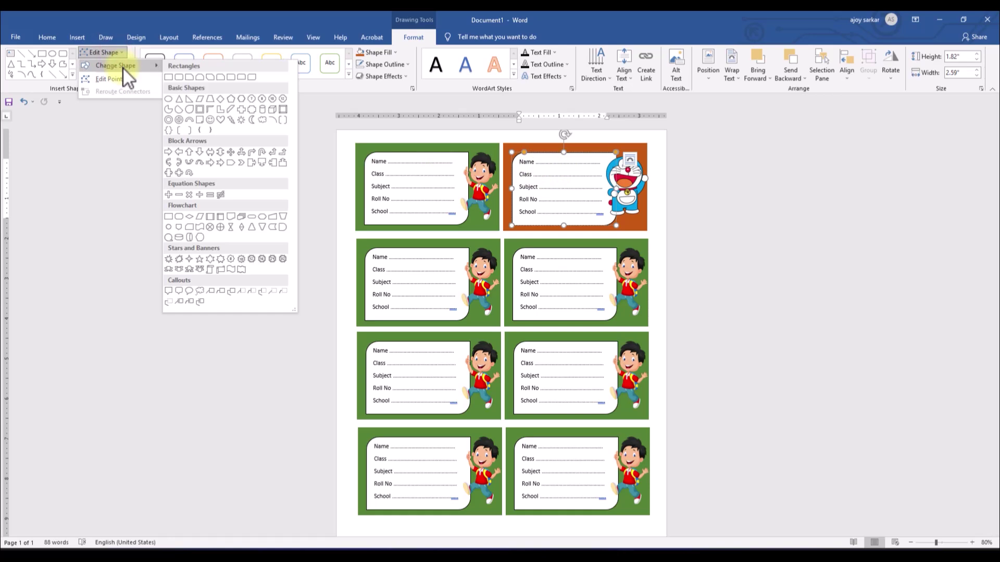
{"action": "left_click", "coordinate": [178, 76]}
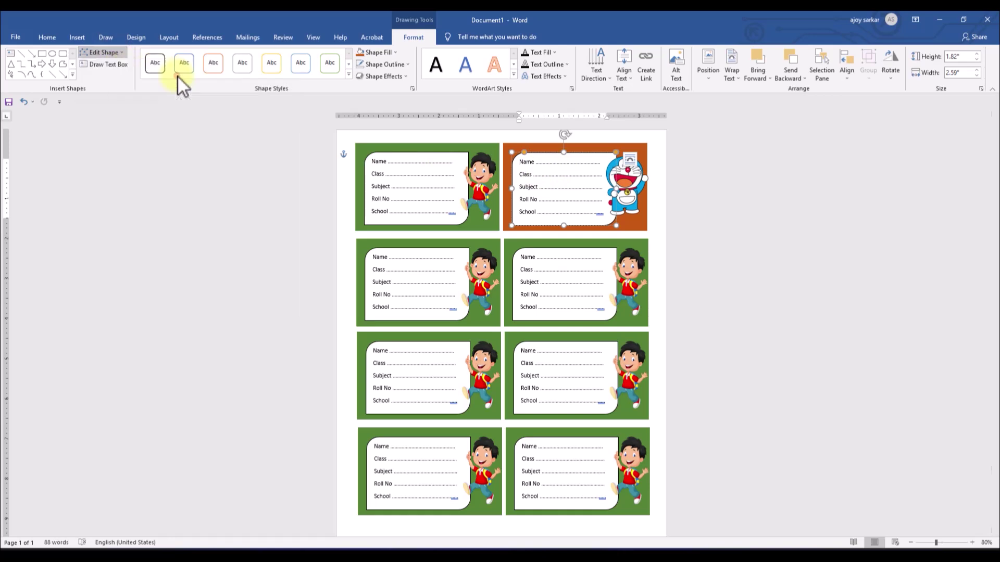
{"action": "left_click", "coordinate": [684, 210]}
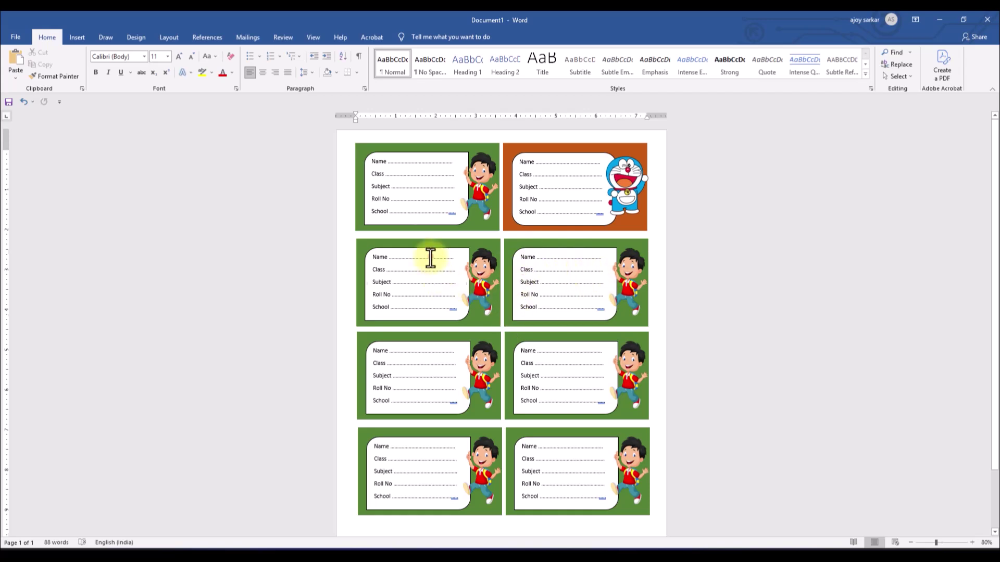
Replace the boy picture on the second row's first label with the Ducktels picture file.
{"action": "left_click", "coordinate": [464, 263]}
{"action": "right_click", "coordinate": [477, 265]}
{"action": "mouse_move", "coordinate": [533, 355]}
{"action": "left_click", "coordinate": [592, 352]}
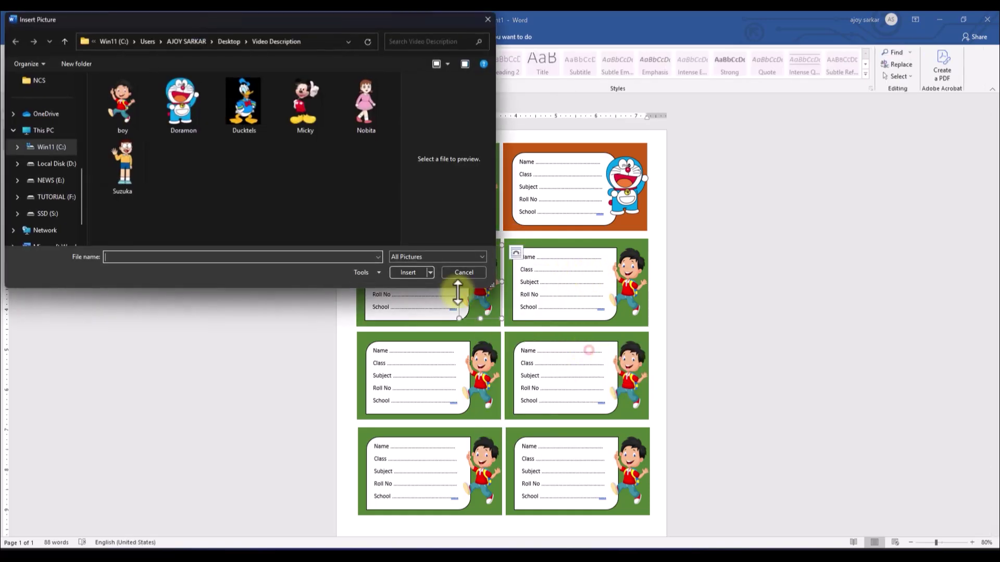
{"action": "left_click", "coordinate": [246, 100]}
{"action": "left_click", "coordinate": [417, 272]}
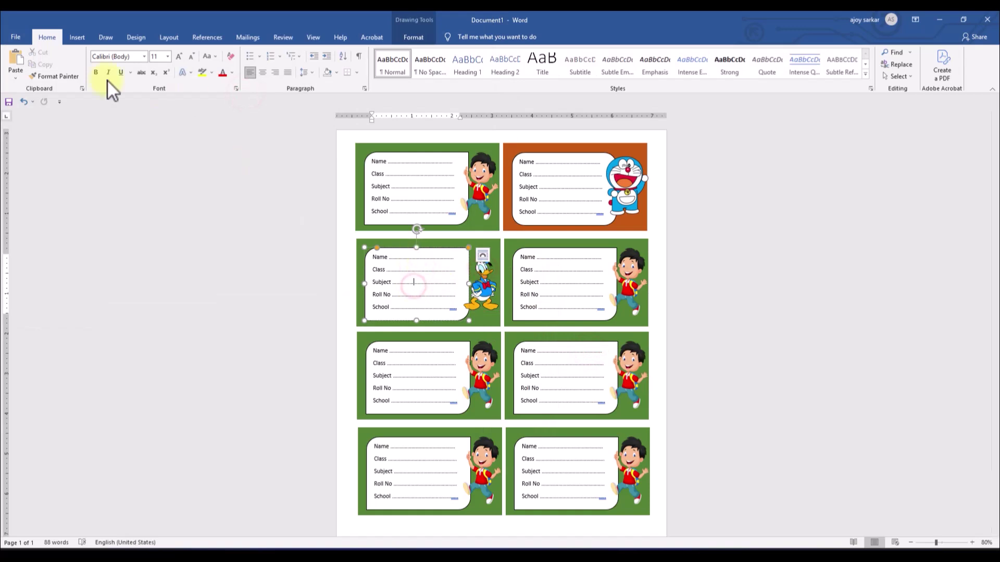
Set the text box shape on the second row's first label to a rectangle with rounded diagonal corners.
{"action": "left_click", "coordinate": [408, 270]}
{"action": "left_click", "coordinate": [413, 37]}
{"action": "left_click", "coordinate": [103, 53]}
{"action": "mouse_move", "coordinate": [125, 66]}
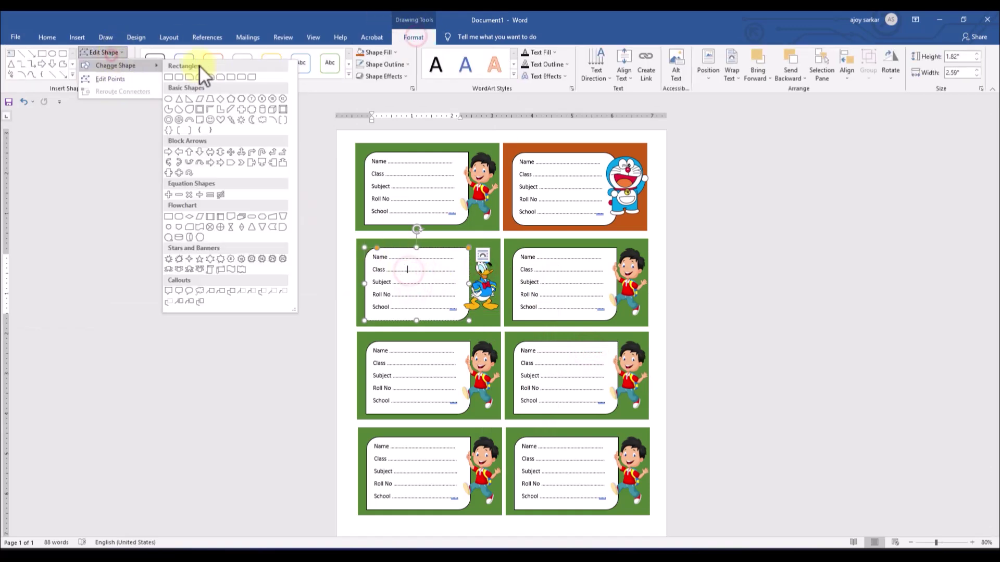
{"action": "left_click", "coordinate": [249, 78]}
{"action": "left_click", "coordinate": [430, 259]}
Fill the background rectangle of the second row's first label with light yellow-gold.
{"action": "left_click", "coordinate": [362, 247]}
{"action": "left_click", "coordinate": [494, 245]}
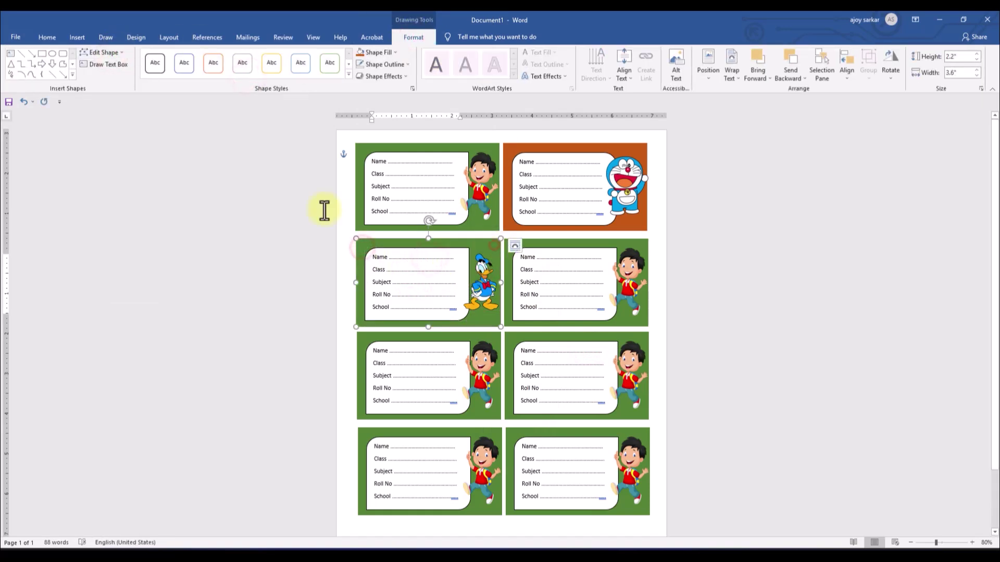
{"action": "left_click", "coordinate": [391, 53]}
{"action": "left_click", "coordinate": [420, 98]}
Replace the boy picture on the second row's second label with the Nobita picture file.
{"action": "left_click", "coordinate": [587, 256]}
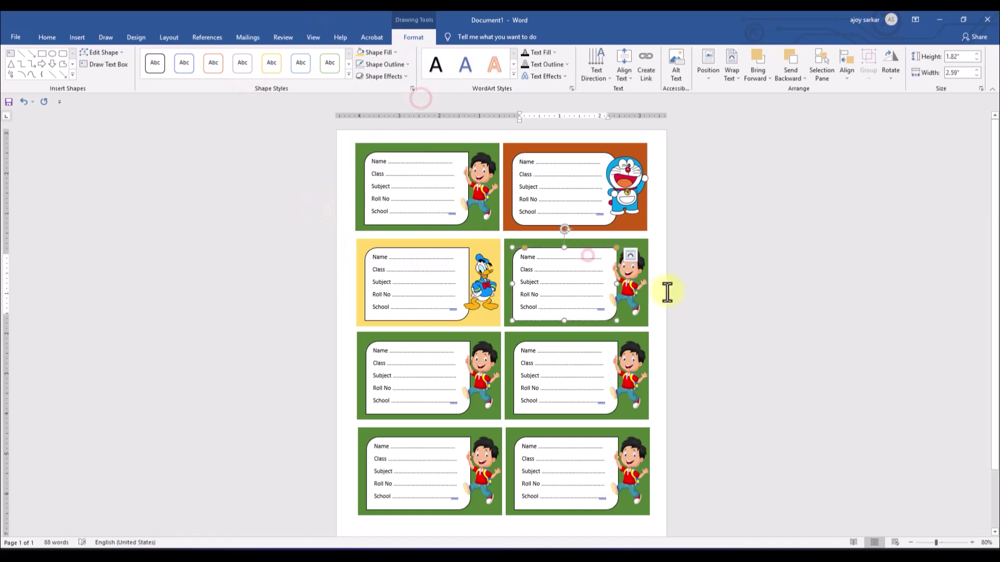
{"action": "right_click", "coordinate": [625, 273]}
{"action": "mouse_move", "coordinate": [672, 358]}
{"action": "left_click", "coordinate": [748, 359]}
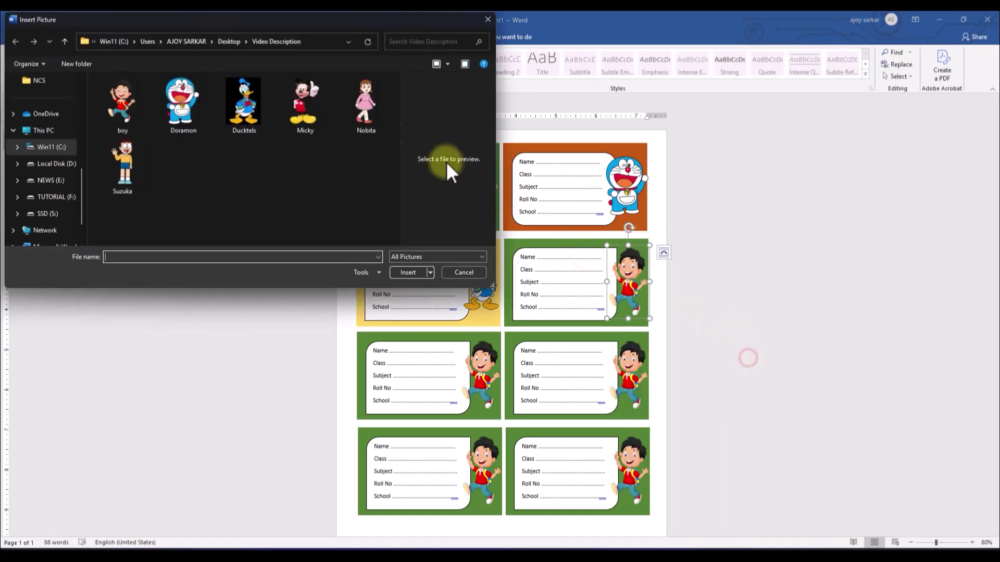
{"action": "left_click", "coordinate": [357, 93]}
{"action": "left_click", "coordinate": [408, 269]}
Change the text box on the Nobita label to a rectangle with a single snipped corner.
{"action": "left_click", "coordinate": [589, 303]}
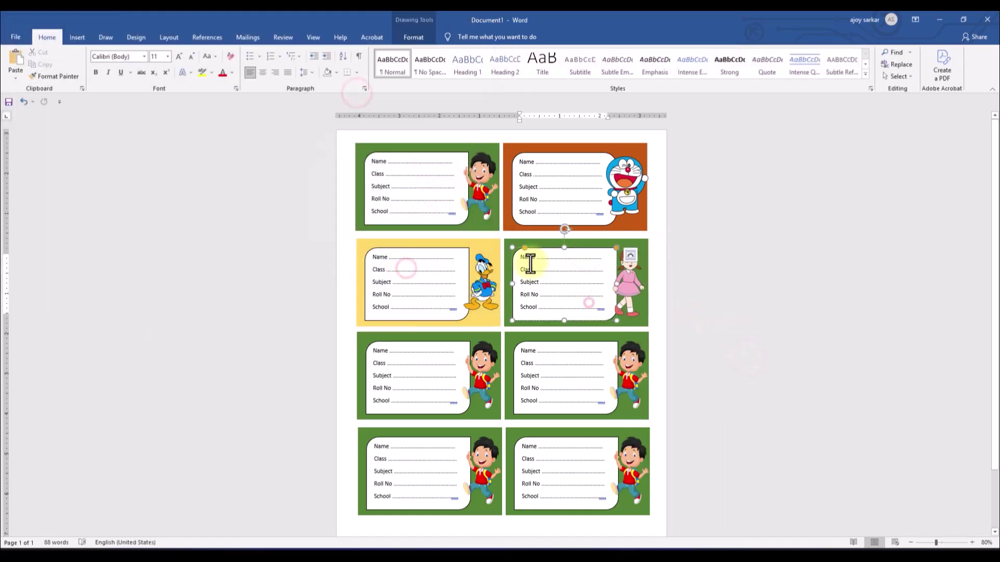
{"action": "left_click", "coordinate": [414, 37]}
{"action": "left_click", "coordinate": [103, 52]}
{"action": "mouse_move", "coordinate": [128, 65]}
{"action": "left_click", "coordinate": [183, 76]}
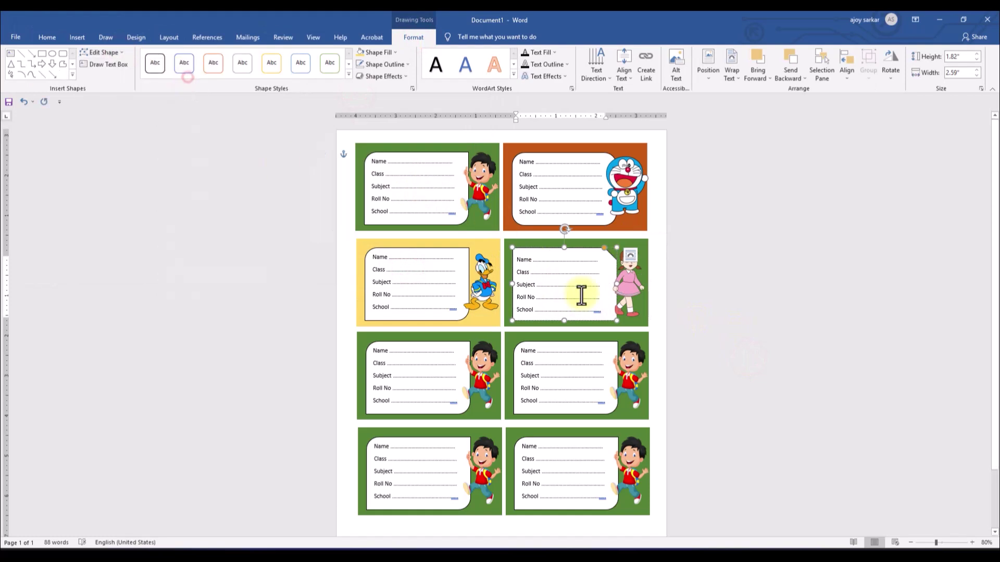
Fill the background rectangle of the second row's second label with dark blue.
{"action": "left_click", "coordinate": [512, 241]}
{"action": "left_click", "coordinate": [394, 53]}
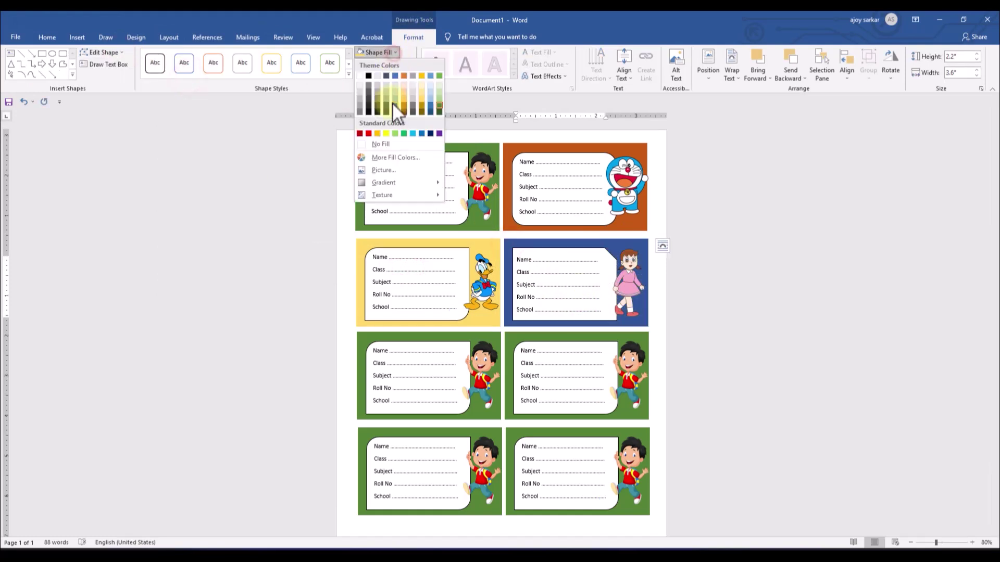
{"action": "left_click", "coordinate": [393, 102]}
Replace the boy picture on the third row's first label with the Micky picture file.
{"action": "left_click", "coordinate": [579, 386]}
{"action": "right_click", "coordinate": [480, 366]}
{"action": "mouse_move", "coordinate": [515, 242]}
{"action": "left_click", "coordinate": [618, 249]}
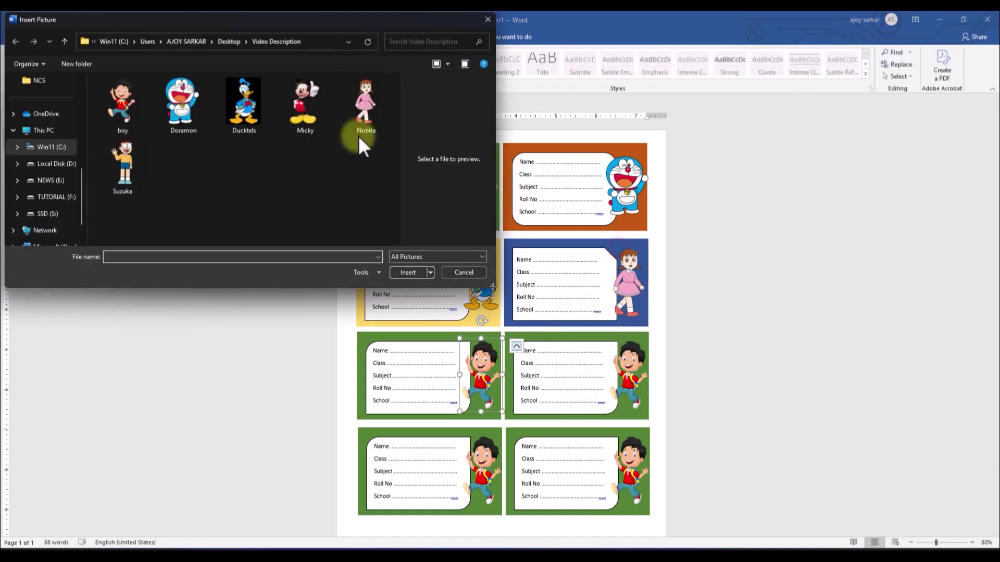
{"action": "left_click", "coordinate": [289, 110]}
{"action": "left_click", "coordinate": [407, 269]}
Change the text box on the Micky label to a rectangle with snipped diagonal corners.
{"action": "left_click", "coordinate": [427, 387]}
{"action": "left_click", "coordinate": [384, 356]}
{"action": "left_click", "coordinate": [413, 37]}
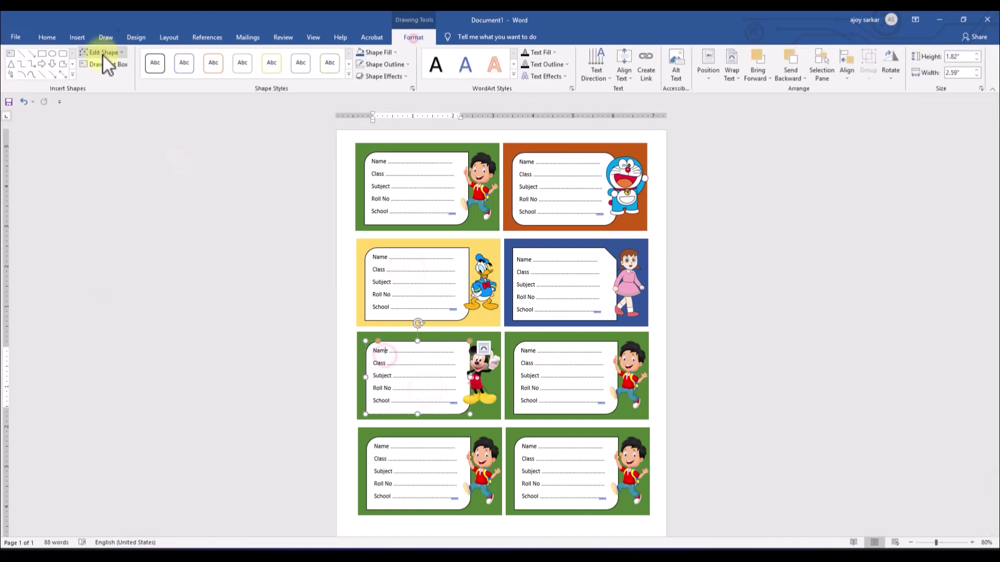
{"action": "left_click", "coordinate": [102, 52]}
{"action": "mouse_move", "coordinate": [99, 65]}
{"action": "left_click", "coordinate": [208, 78]}
Fill the background rectangle of the third row's first label with standard red.
{"action": "left_click", "coordinate": [359, 339]}
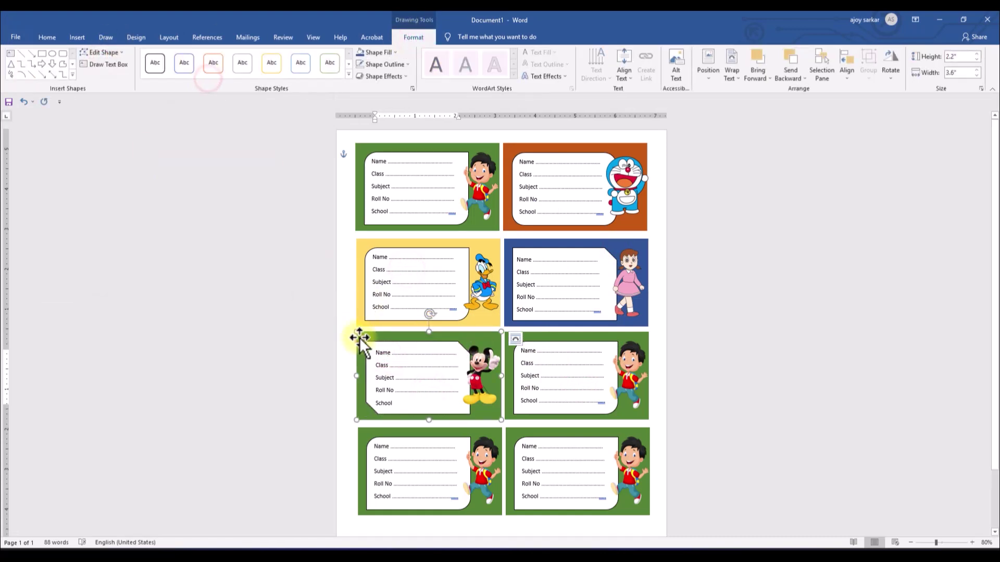
{"action": "left_click", "coordinate": [396, 52]}
{"action": "left_click", "coordinate": [369, 132]}
Replace the boy picture on the third row's second label with the Suzuka picture file and enlarge it to nearly the label's height.
{"action": "left_click", "coordinate": [565, 359]}
{"action": "right_click", "coordinate": [631, 370]}
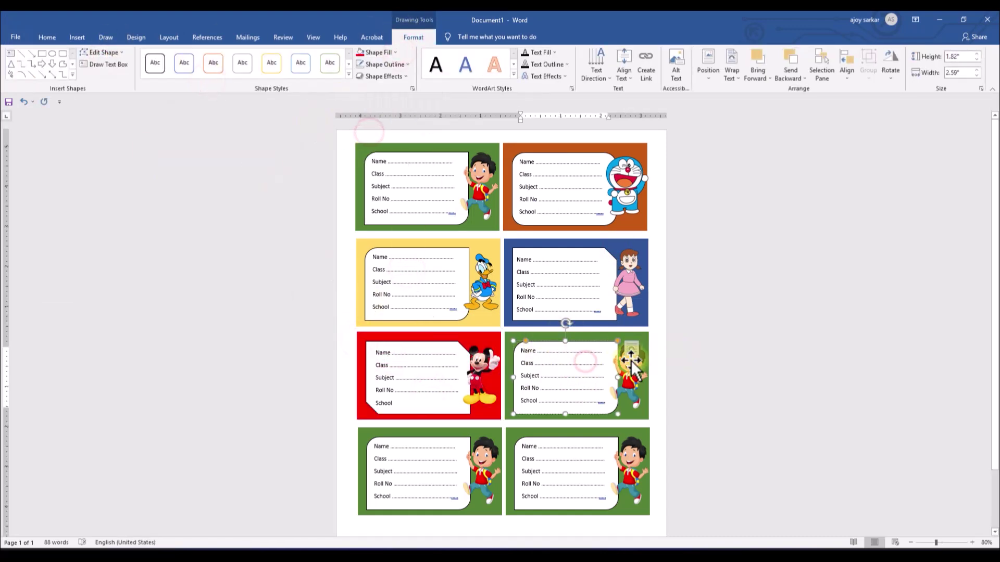
{"action": "mouse_move", "coordinate": [687, 281]}
{"action": "left_click", "coordinate": [751, 251]}
{"action": "double_click", "coordinate": [128, 172]}
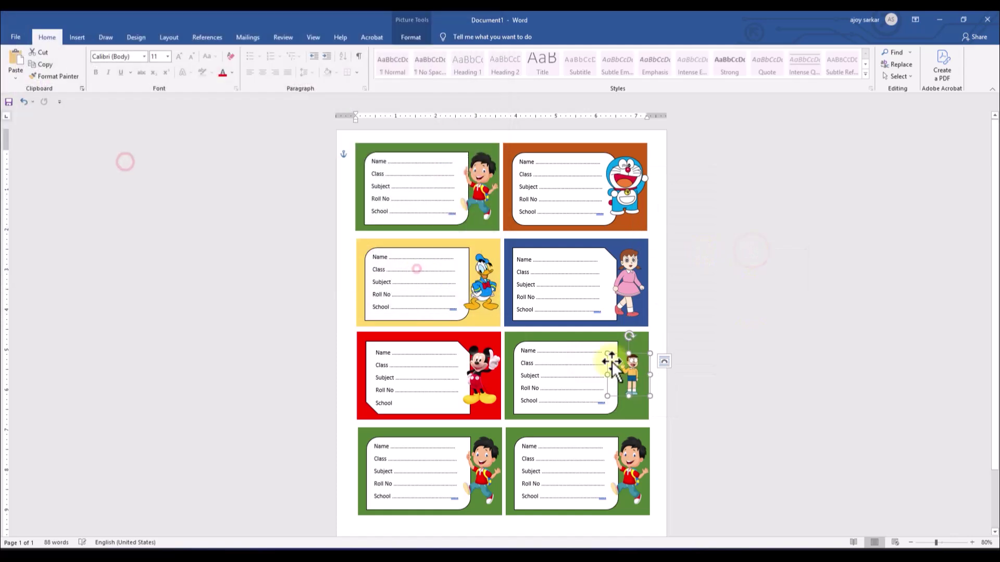
{"action": "left_click_drag", "start_coordinate": [607, 378], "coordinate": [603, 378]}
{"action": "left_click_drag", "start_coordinate": [650, 378], "coordinate": [658, 379]}
Change the text box on the Suzuka label to a rounded rectangle.
{"action": "left_click", "coordinate": [529, 357]}
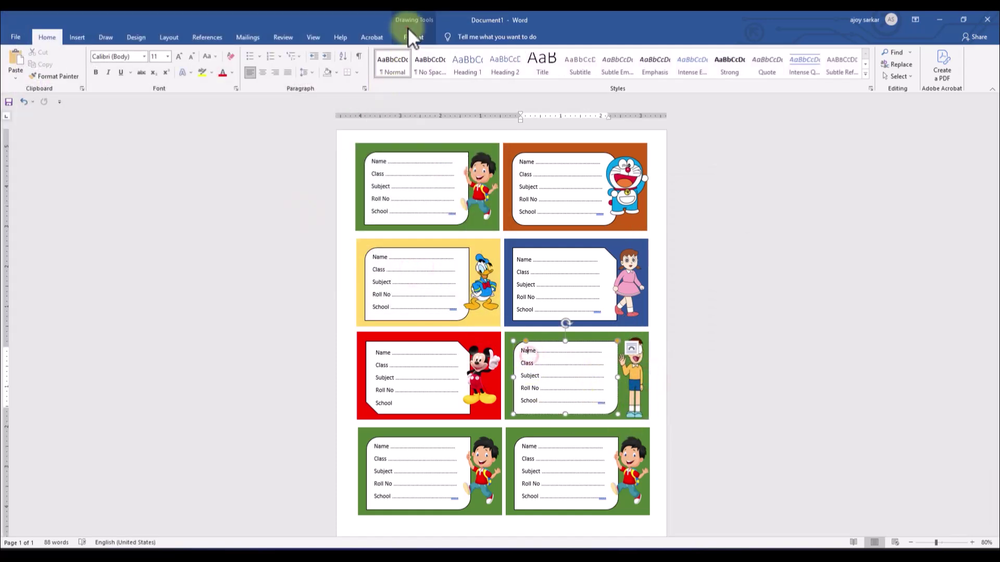
{"action": "left_click", "coordinate": [412, 37]}
{"action": "left_click", "coordinate": [109, 52]}
{"action": "mouse_move", "coordinate": [122, 65]}
{"action": "left_click", "coordinate": [176, 77]}
Fill the background rectangle of the third row's second label with standard light green.
{"action": "left_click", "coordinate": [509, 346]}
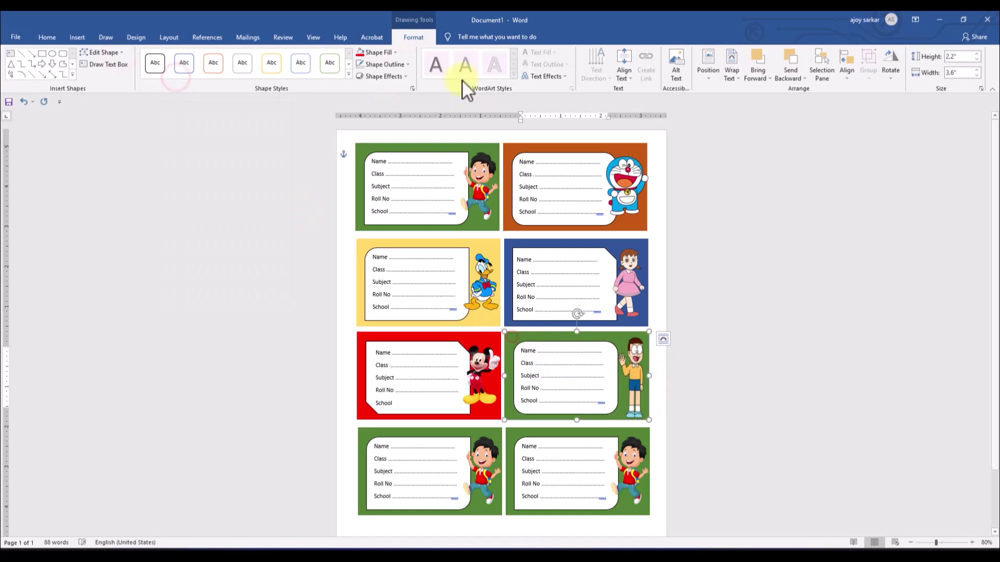
{"action": "left_click", "coordinate": [393, 53]}
{"action": "left_click", "coordinate": [395, 131]}
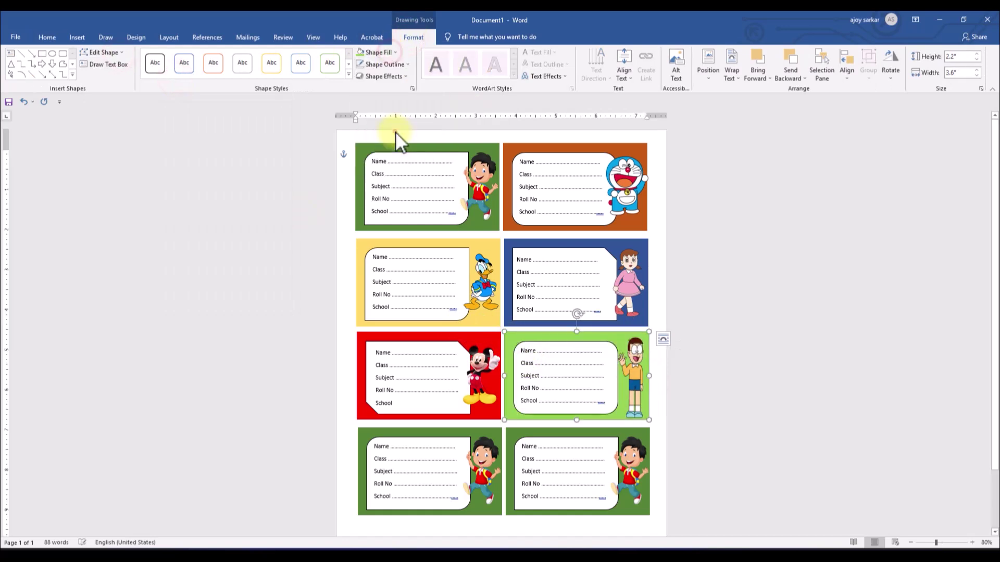
Set the picture on the fourth row's first label to the boy picture file.
{"action": "right_click", "coordinate": [477, 451]}
{"action": "mouse_move", "coordinate": [523, 321]}
{"action": "left_click", "coordinate": [591, 327]}
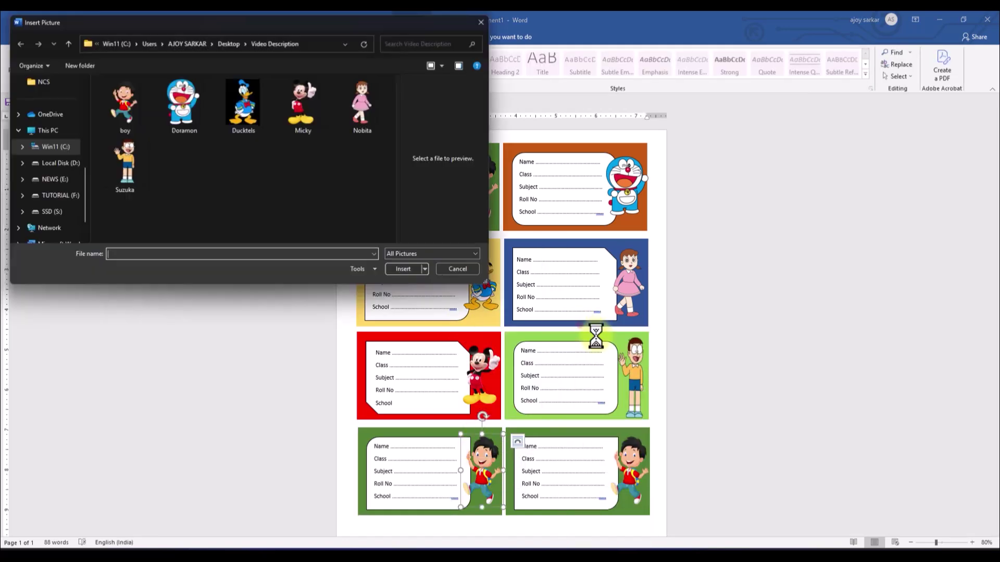
{"action": "left_click", "coordinate": [137, 108]}
{"action": "left_click", "coordinate": [418, 272]}
Replace the boy picture on the fourth row's first label with the Ducktels picture file.
{"action": "right_click", "coordinate": [479, 465]}
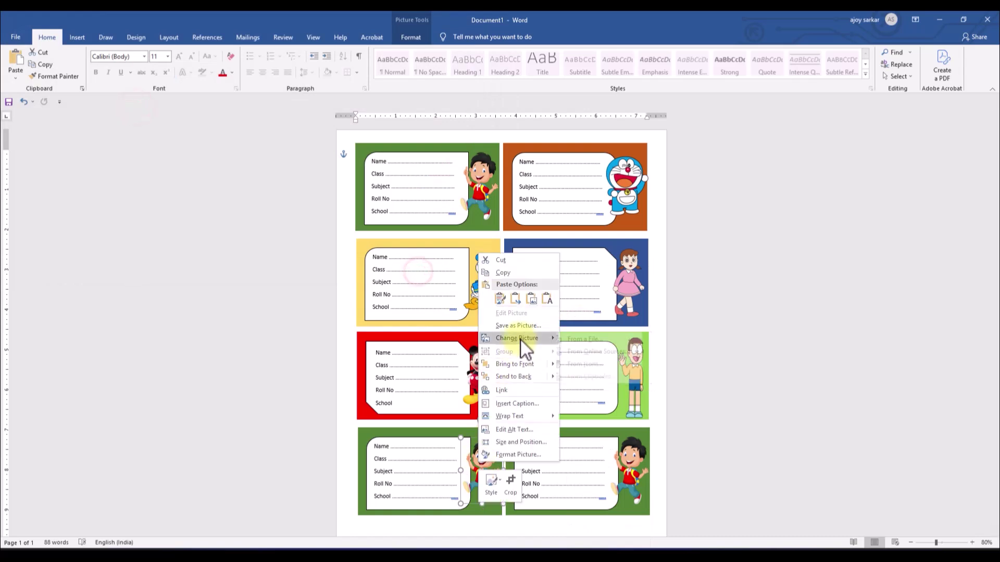
{"action": "mouse_move", "coordinate": [520, 340]}
{"action": "left_click", "coordinate": [591, 345]}
{"action": "left_click", "coordinate": [245, 115]}
{"action": "left_click", "coordinate": [406, 268]}
Fill the background rectangle of the fourth row's first label with standard dark red.
{"action": "right_click", "coordinate": [371, 435]}
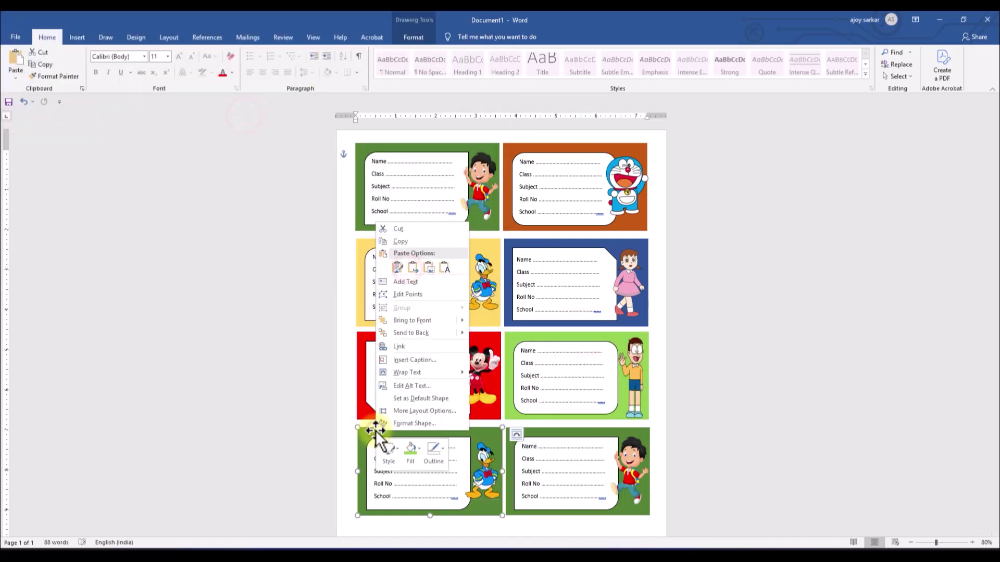
{"action": "left_click", "coordinate": [413, 37]}
{"action": "left_click", "coordinate": [391, 52]}
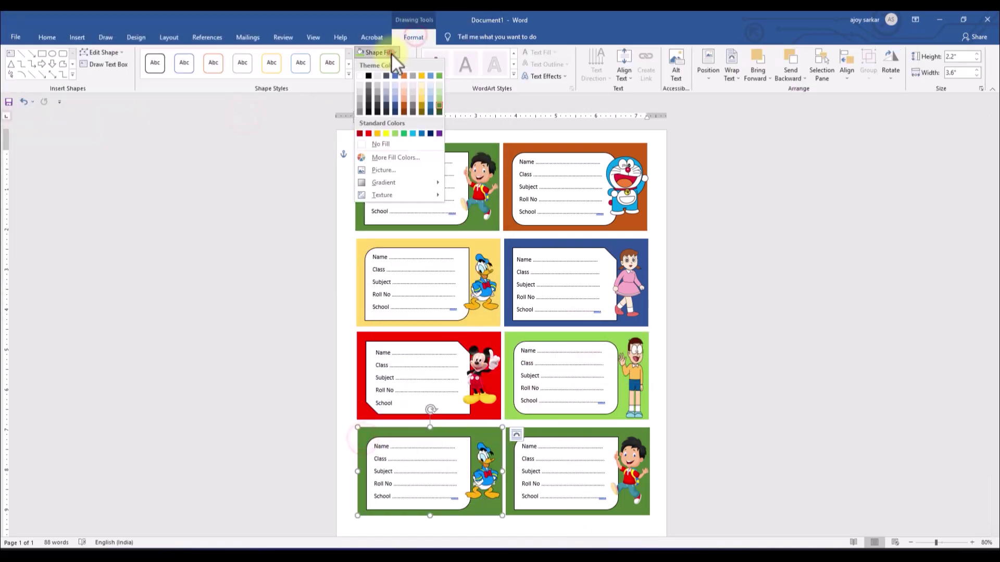
{"action": "left_click", "coordinate": [359, 133]}
Change the text box on the fourth row's first label to a rectangle with a single snipped corner.
{"action": "left_click", "coordinate": [425, 469]}
{"action": "left_click", "coordinate": [104, 52]}
{"action": "mouse_move", "coordinate": [119, 61]}
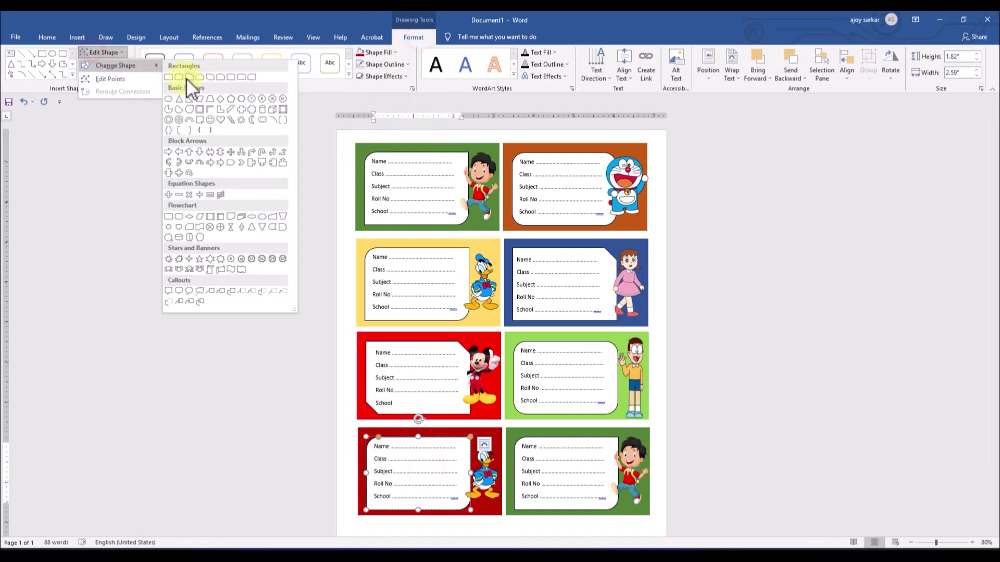
{"action": "left_click", "coordinate": [185, 77]}
{"action": "left_click", "coordinate": [525, 440]}
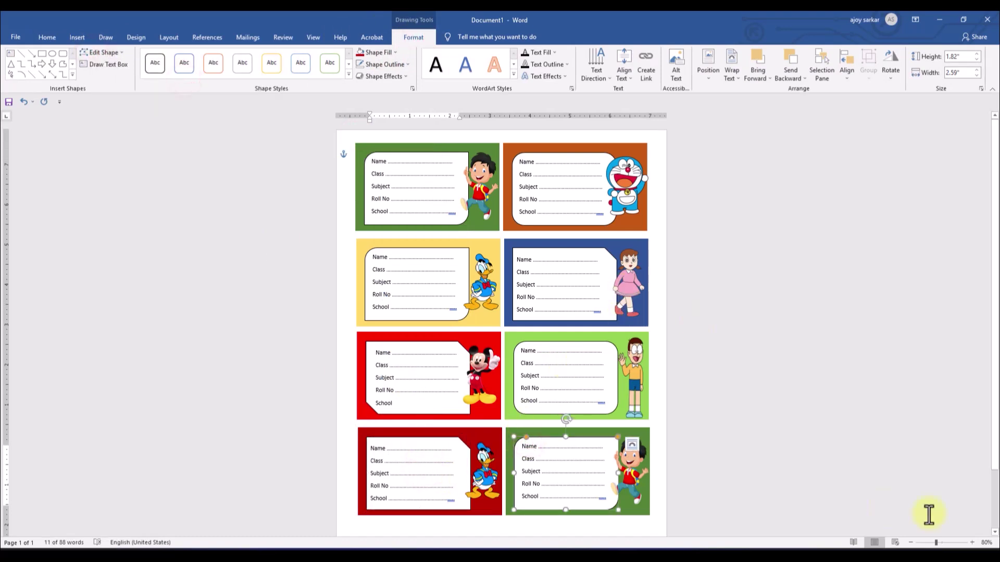
{"action": "left_click", "coordinate": [910, 543]}
{"action": "left_click", "coordinate": [971, 542]}
{"action": "left_click", "coordinate": [970, 542]}
{"action": "left_click", "coordinate": [911, 543]}
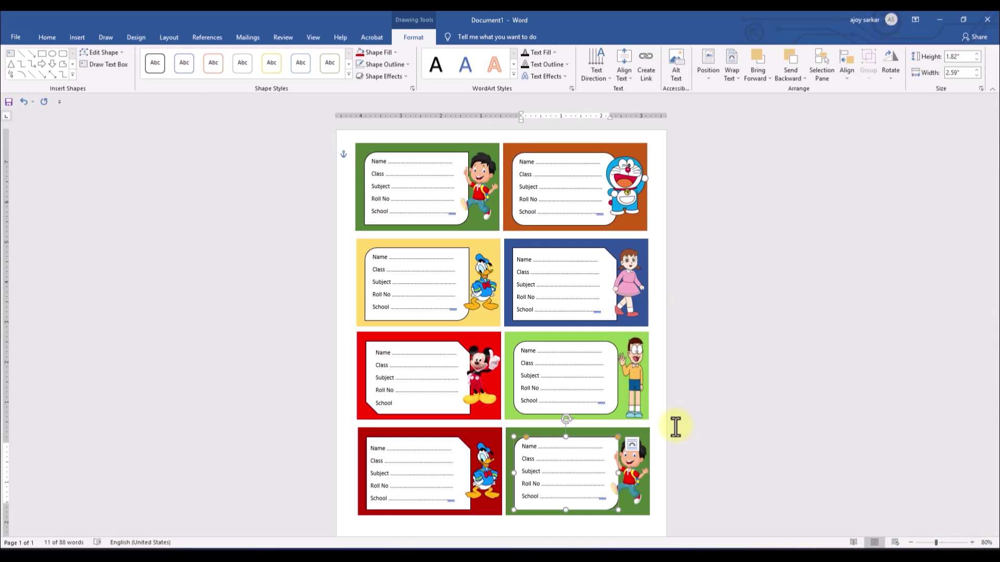
Save the label sheet to the Desktop as a PDF named Doc12.
{"action": "left_click", "coordinate": [13, 36]}
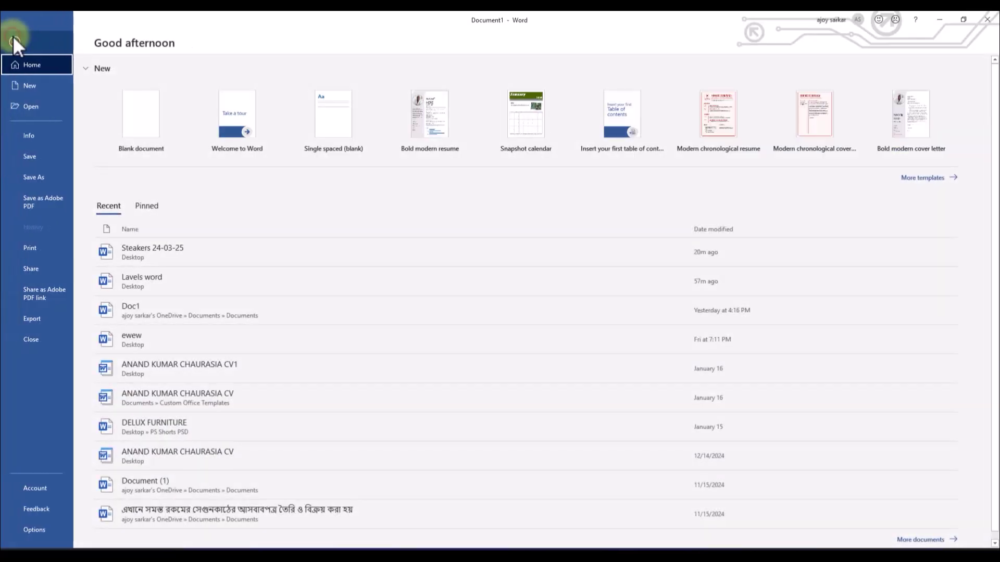
{"action": "left_click", "coordinate": [39, 177]}
{"action": "left_click", "coordinate": [190, 157]}
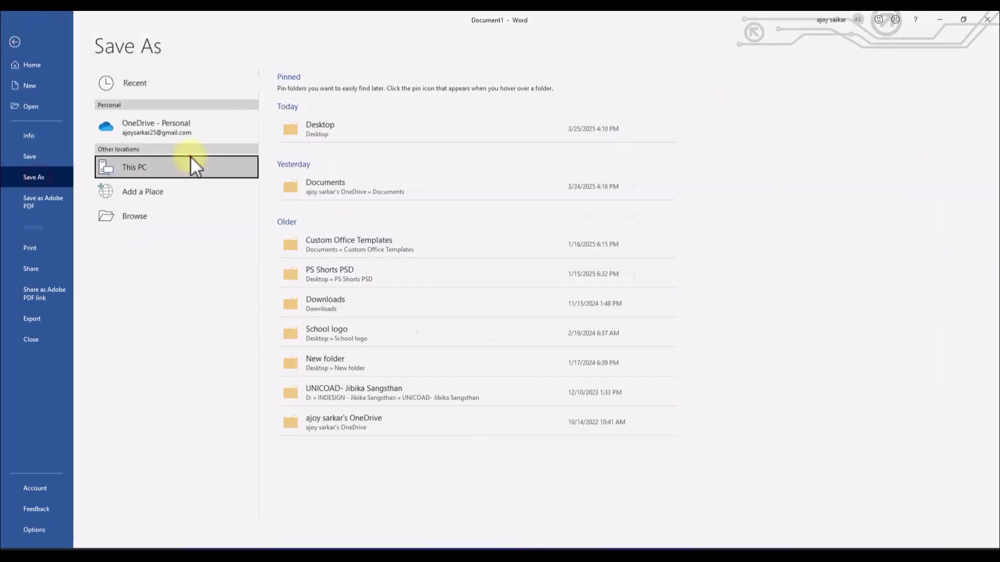
{"action": "left_click", "coordinate": [346, 127]}
{"action": "left_click", "coordinate": [122, 232]}
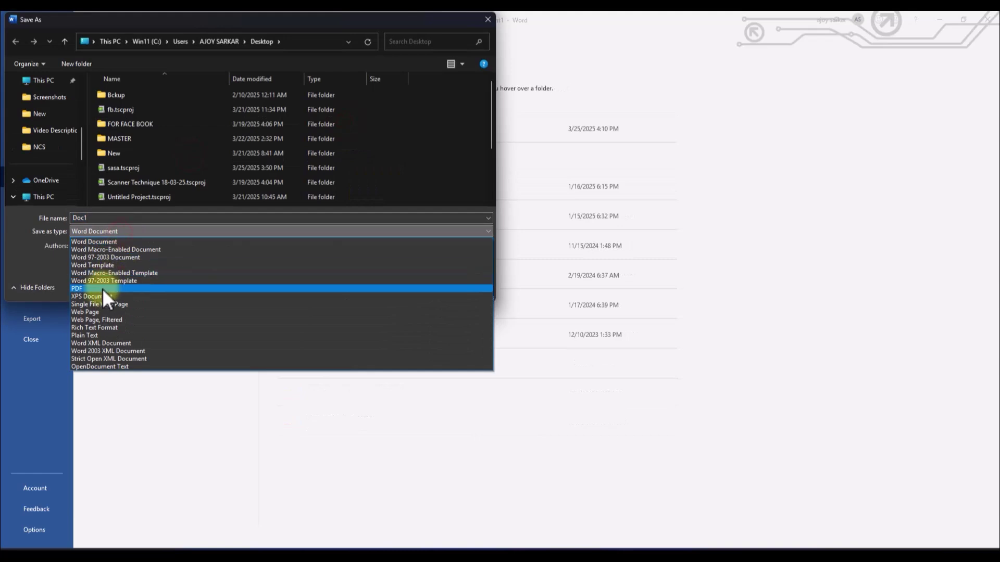
{"action": "left_click", "coordinate": [103, 289]}
{"action": "left_click", "coordinate": [113, 217]}
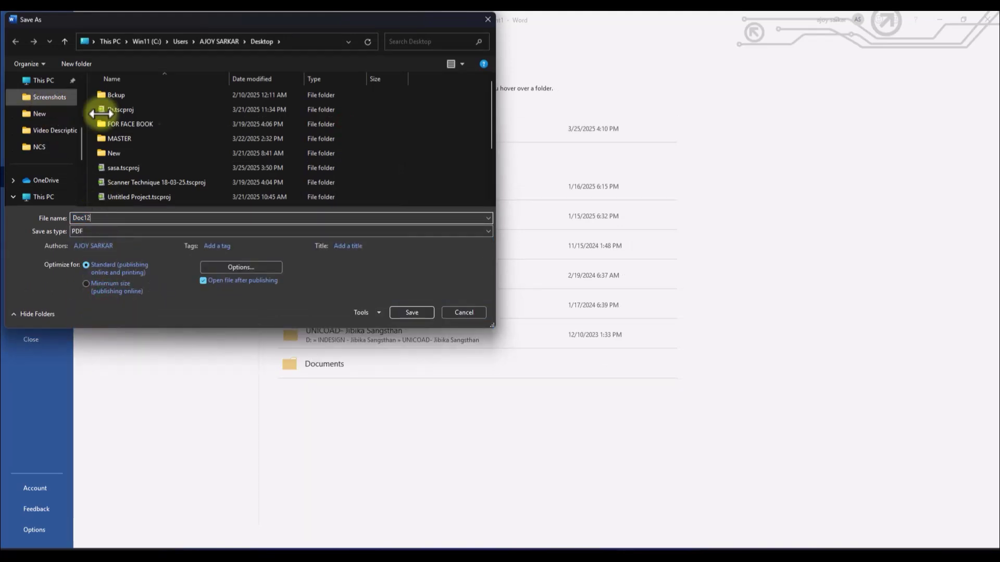
{"action": "left_click", "coordinate": [406, 313]}
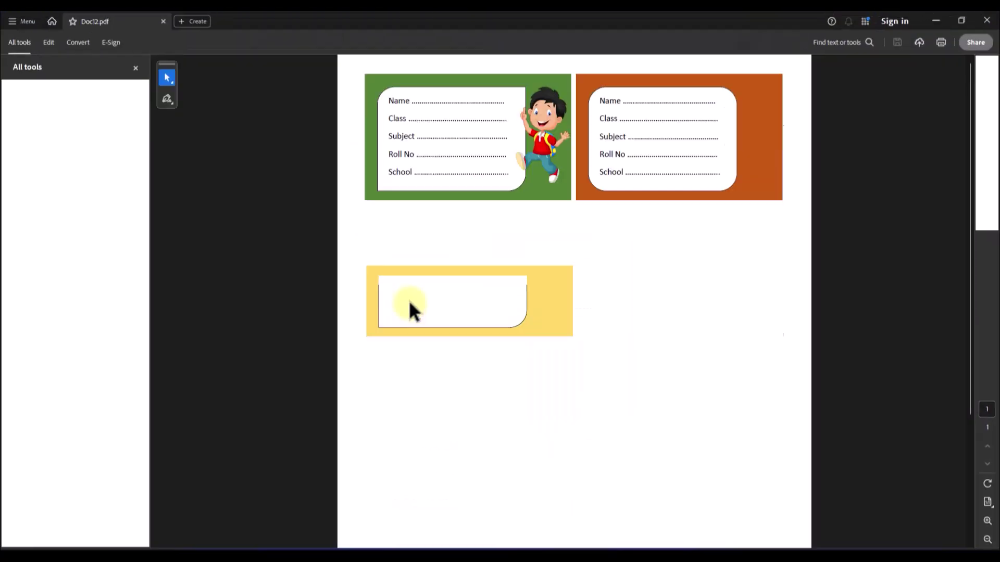
Look through all the label rows in the exported PDF to check their colours, shapes and pictures.
{"action": "scroll", "coordinate": [671, 279], "scroll_direction": "down", "scroll_amount": 3}
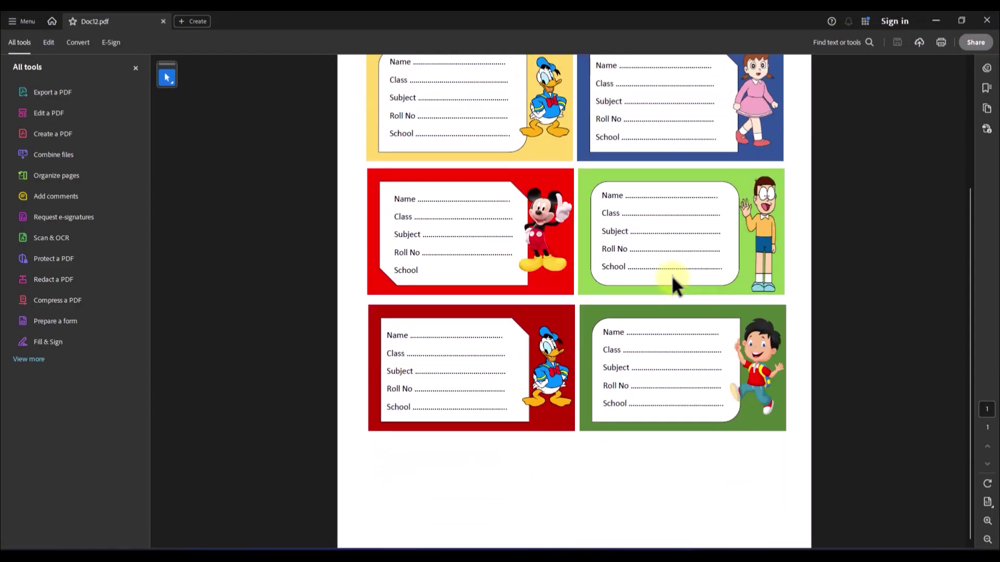
{"action": "scroll", "coordinate": [671, 277], "scroll_direction": "up", "scroll_amount": 3}
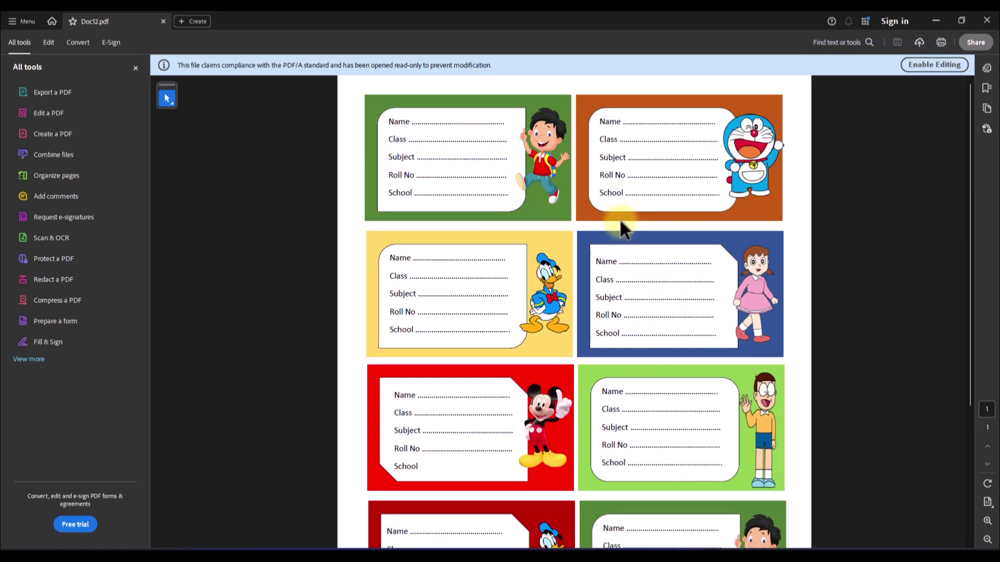
{"action": "scroll", "coordinate": [619, 217], "scroll_direction": "down", "scroll_amount": 4}
{"action": "scroll", "coordinate": [620, 219], "scroll_direction": "up", "scroll_amount": 2}
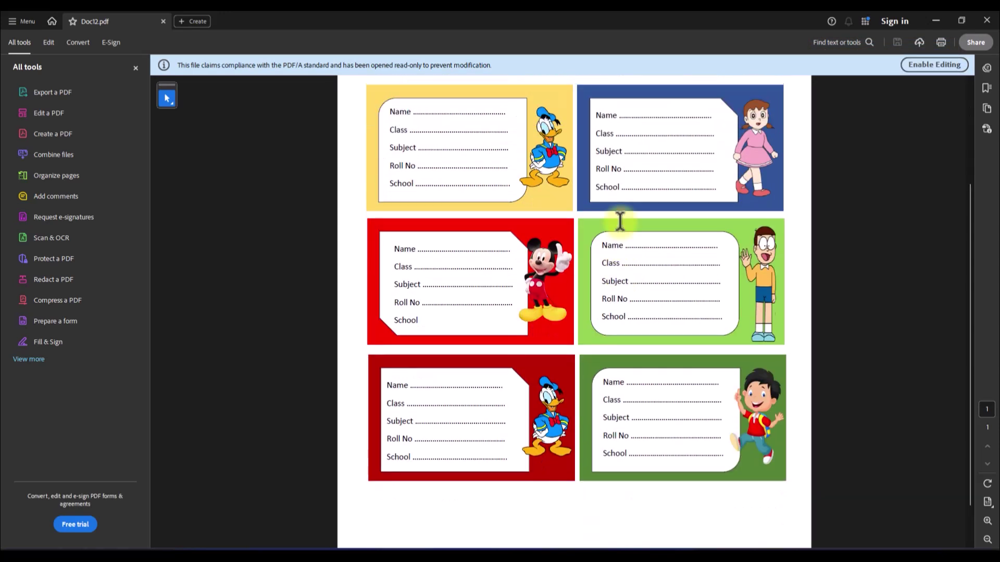
{"action": "scroll", "coordinate": [620, 219], "scroll_direction": "up", "scroll_amount": 1}
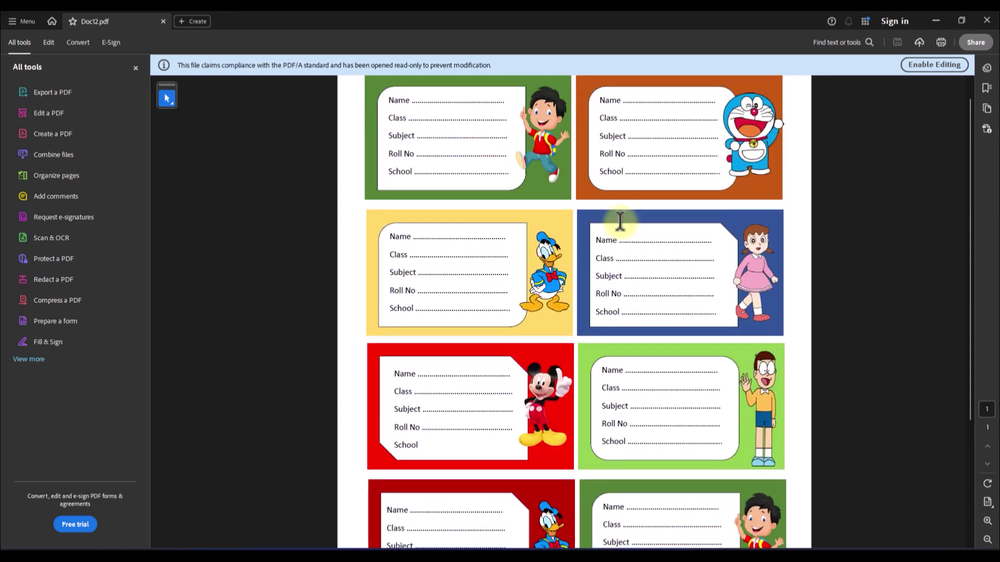